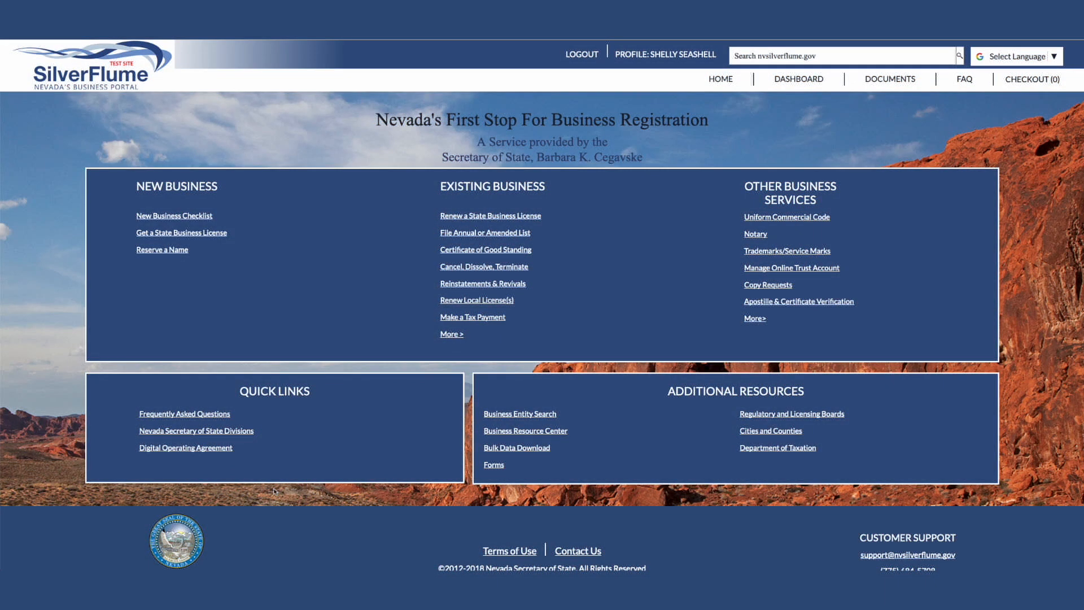
# Step: Start a state business license filing for a non-Nevada entity as Foreign Corporation Qualification (NRS 80)
pyautogui.click(219, 236)
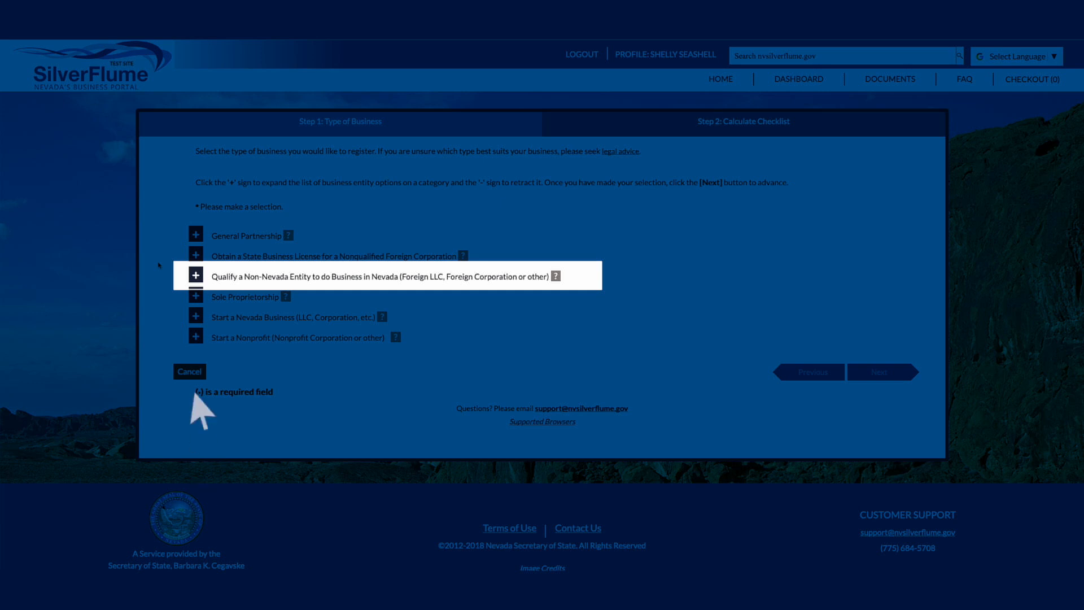
pyautogui.click(193, 275)
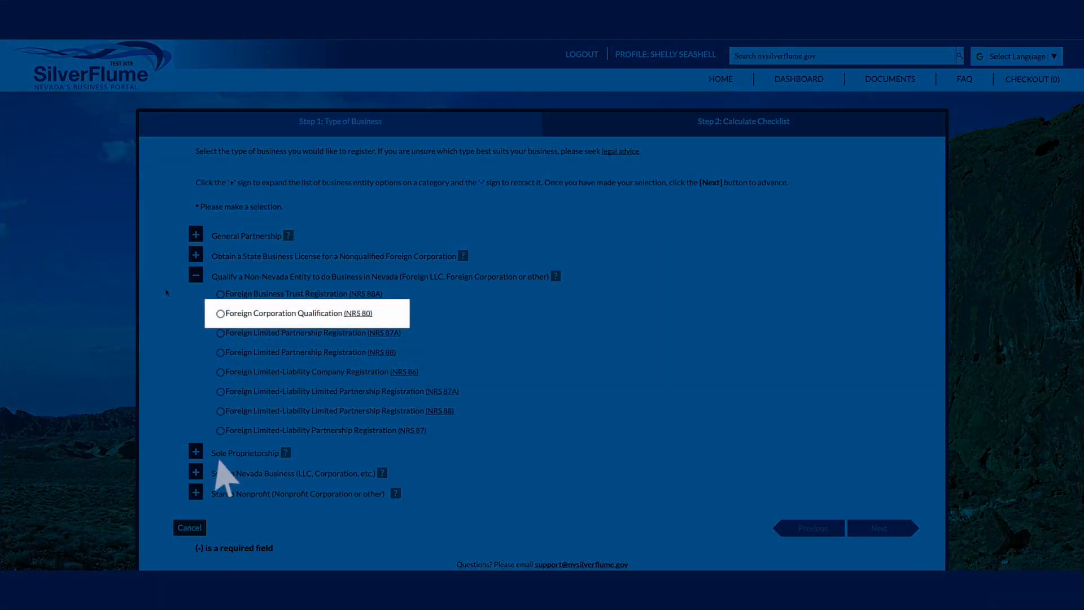
pyautogui.click(219, 313)
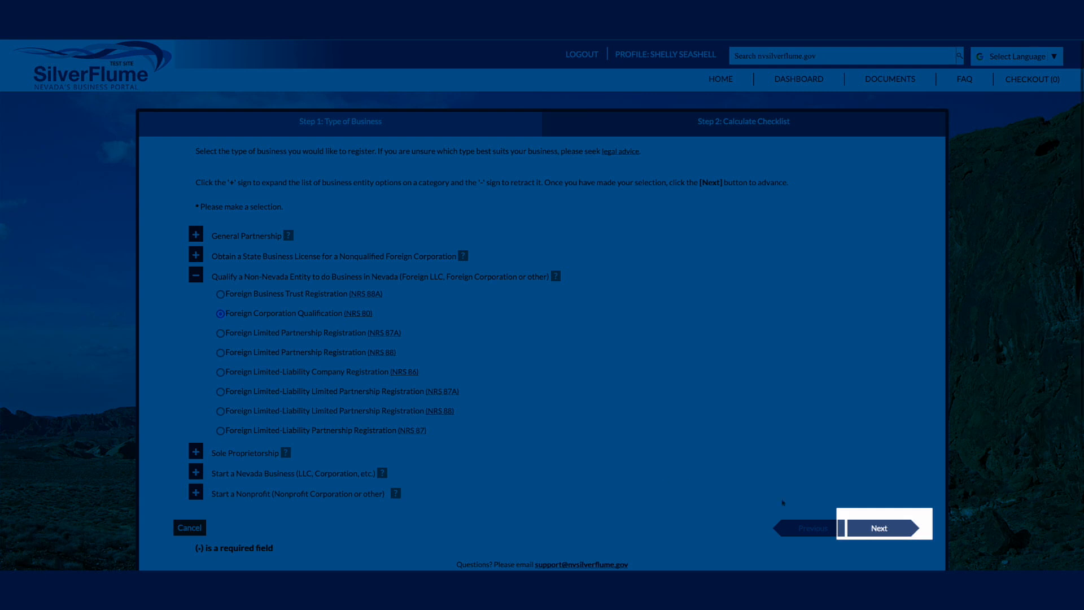
pyautogui.click(879, 528)
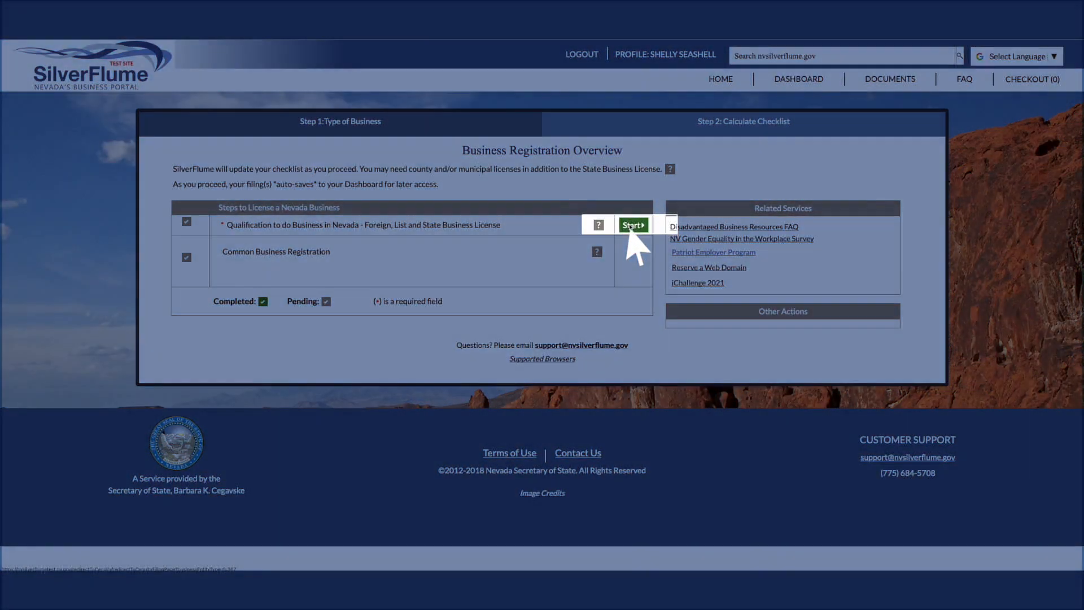
pyautogui.click(630, 226)
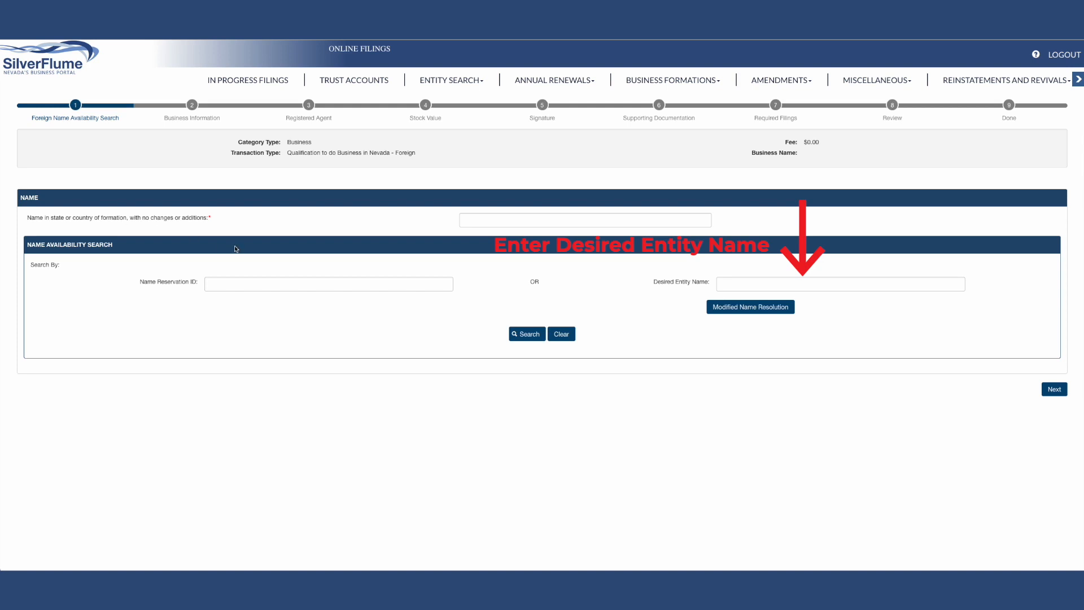
# Step: Enter Tennis Universal Inc. as both the home-state name and desired entity name, check its availability, and continue to business information
pyautogui.click(539, 220)
pyautogui.write('Tennis Universal Inc.')
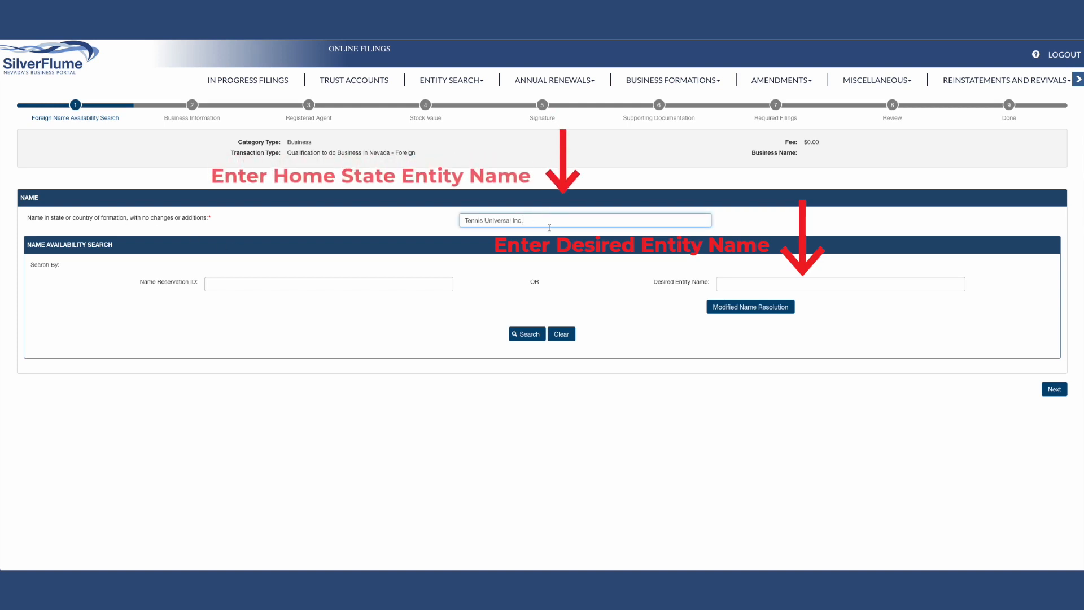
pyautogui.click(745, 284)
pyautogui.write('Tennis Universal Inc.')
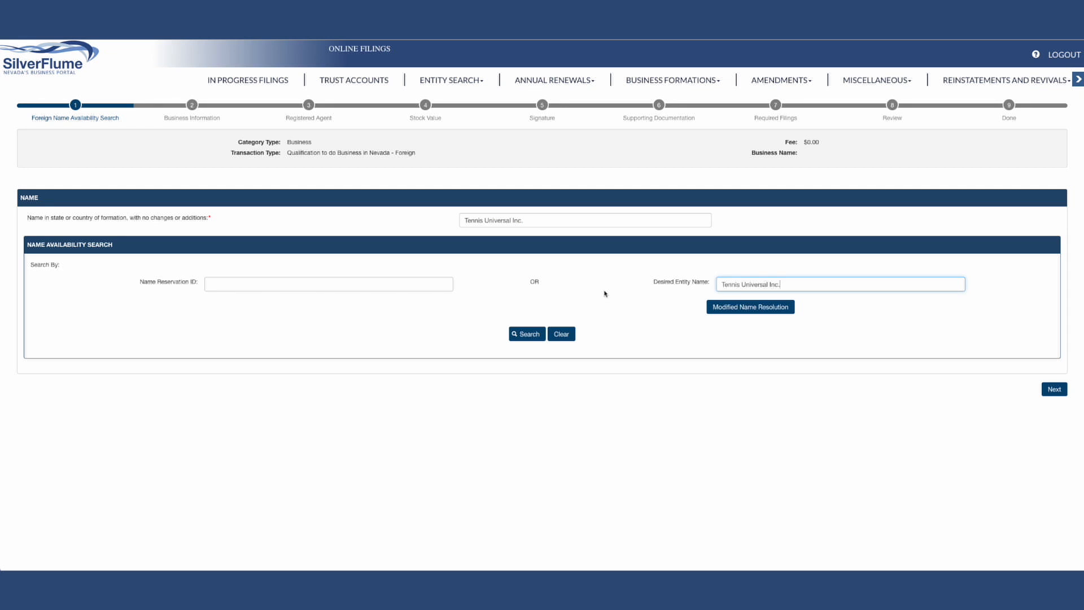
pyautogui.click(532, 336)
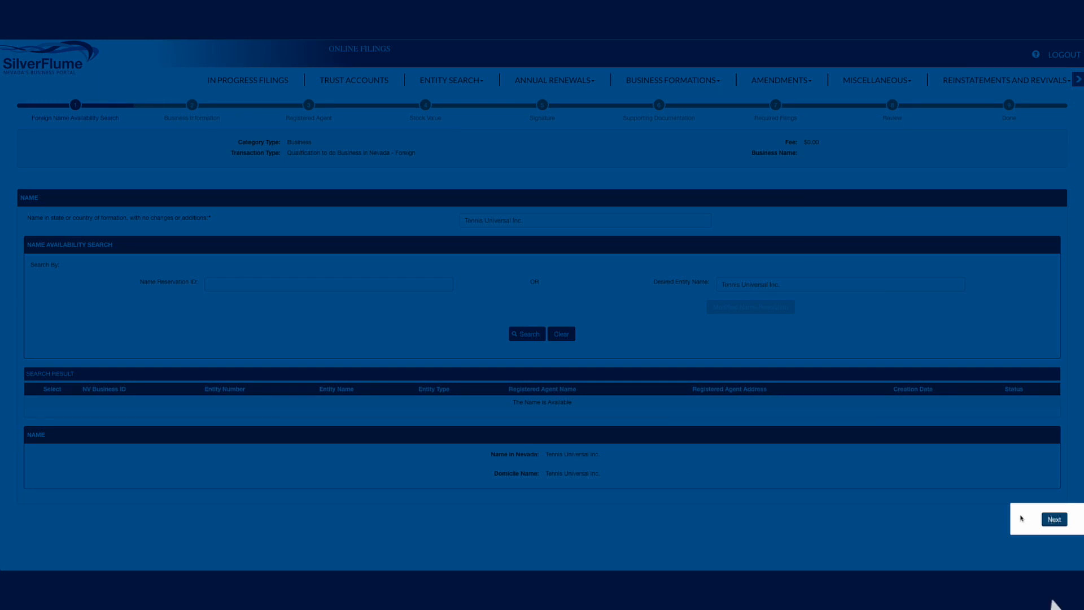
pyautogui.click(1052, 520)
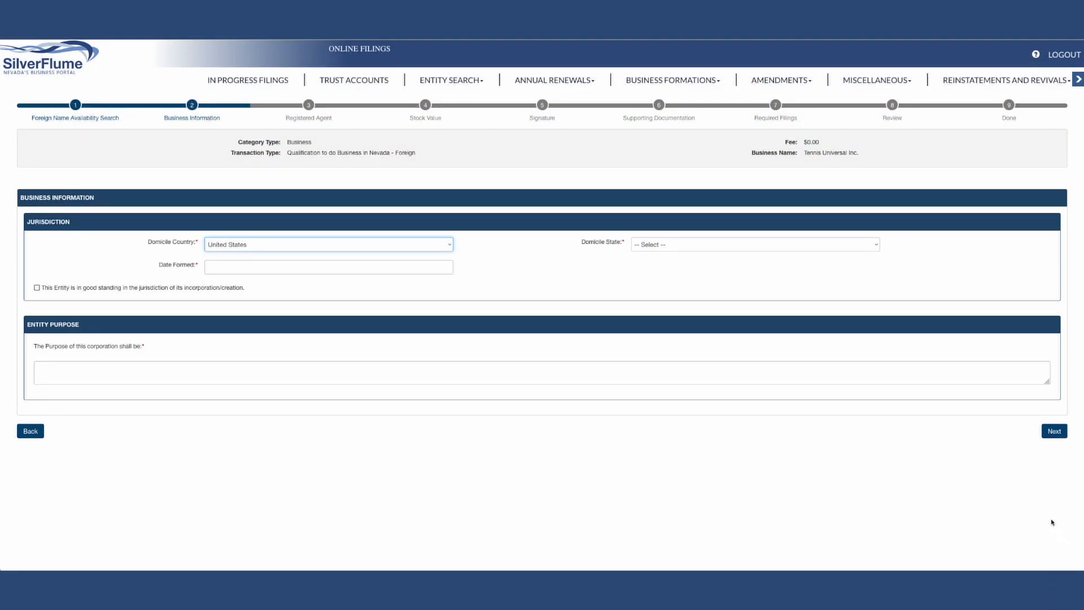
# Step: Complete the business information with domicile state Alabama, formation date 04/01/2020, good standing, and the corporation's purpose, and continue
pyautogui.click(657, 249)
pyautogui.click(657, 253)
pyautogui.click(252, 267)
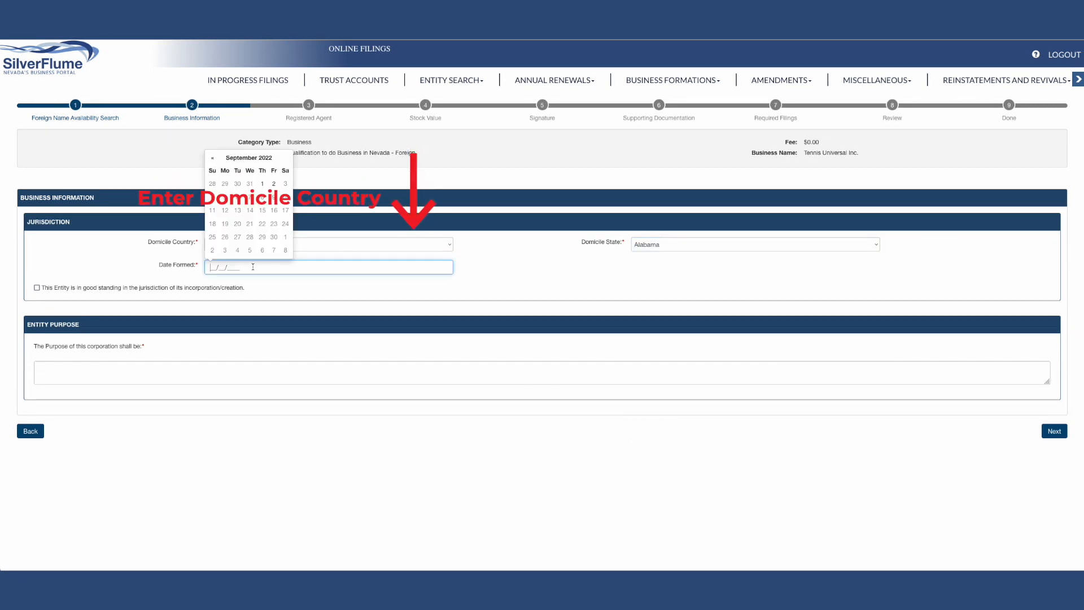
pyautogui.write('04/01/2020')
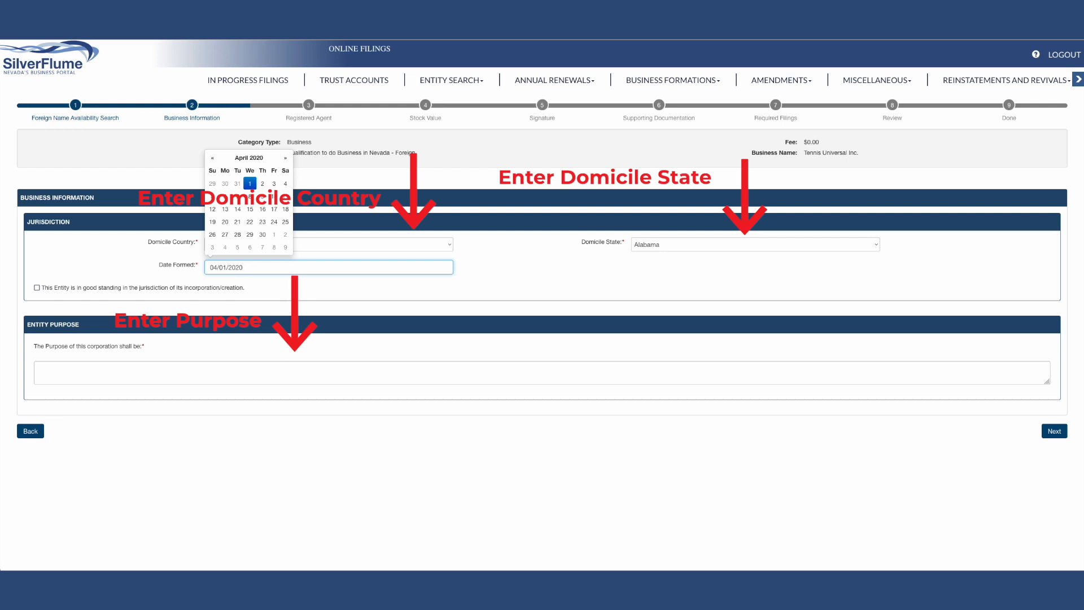
pyautogui.press('Tab')
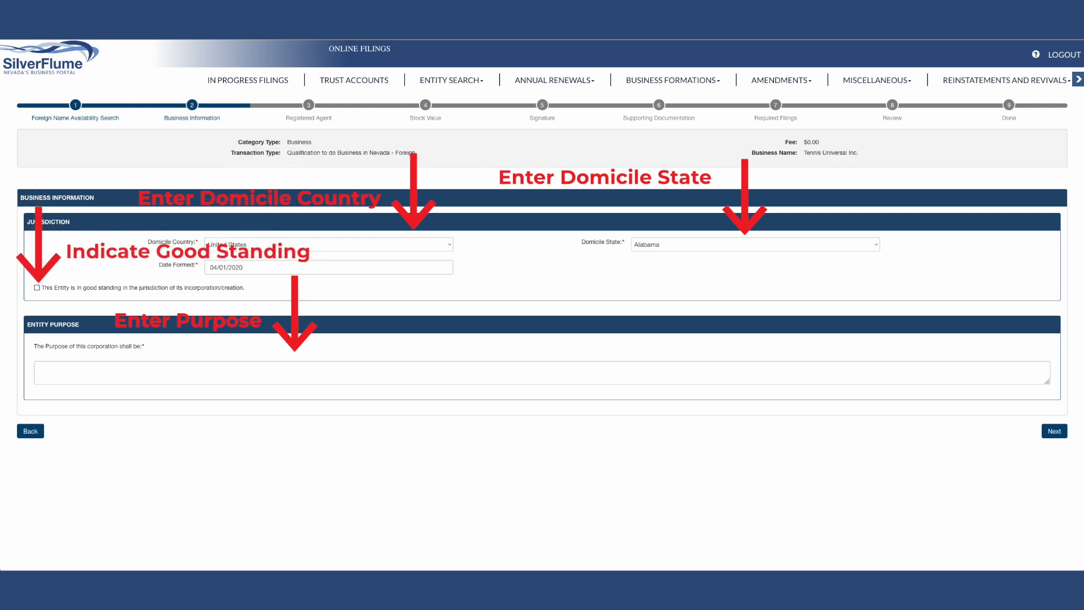
pyautogui.click(37, 287)
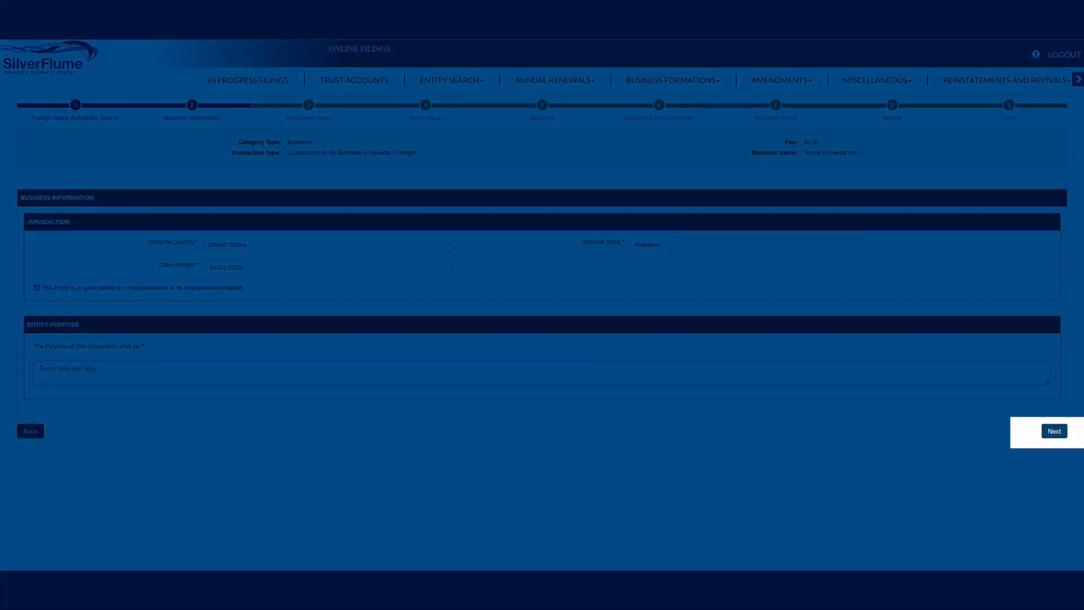
pyautogui.click(1054, 431)
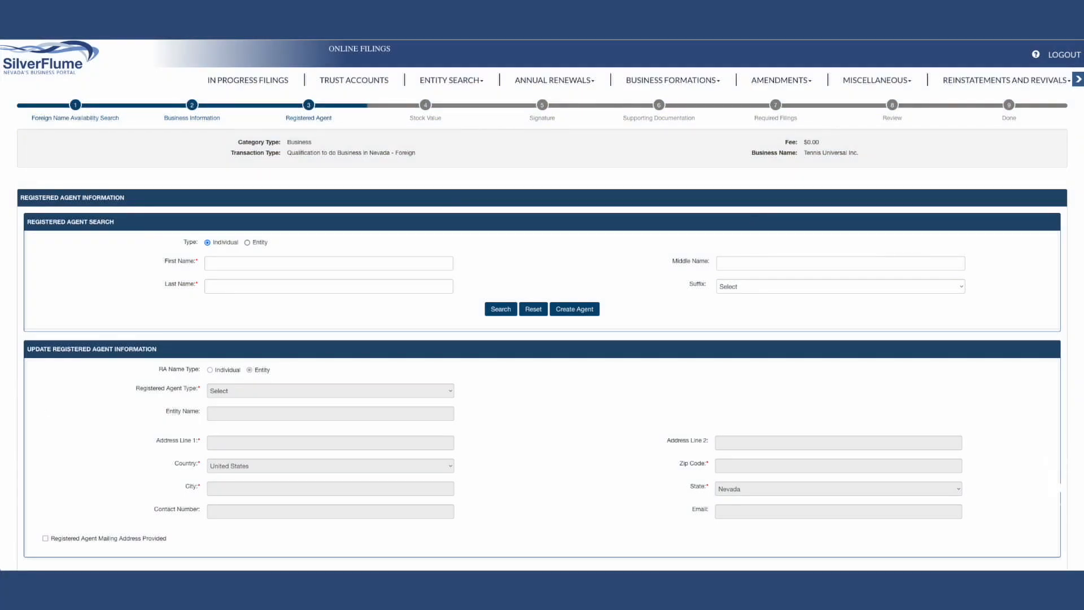
# Step: Search for an individual registered agent by the agent's first and last name
pyautogui.click(248, 263)
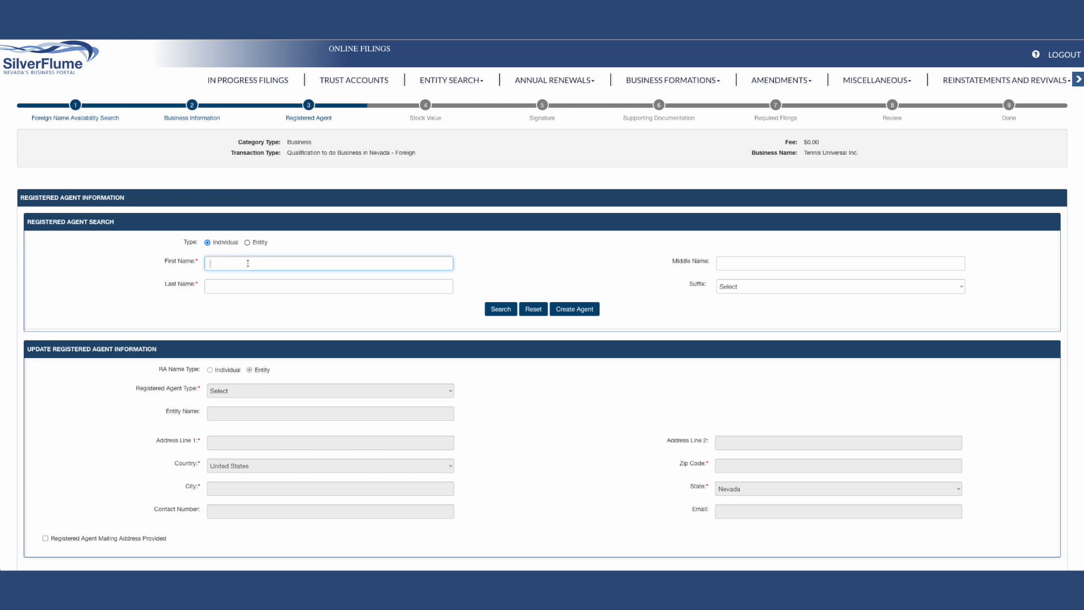
pyautogui.click(242, 281)
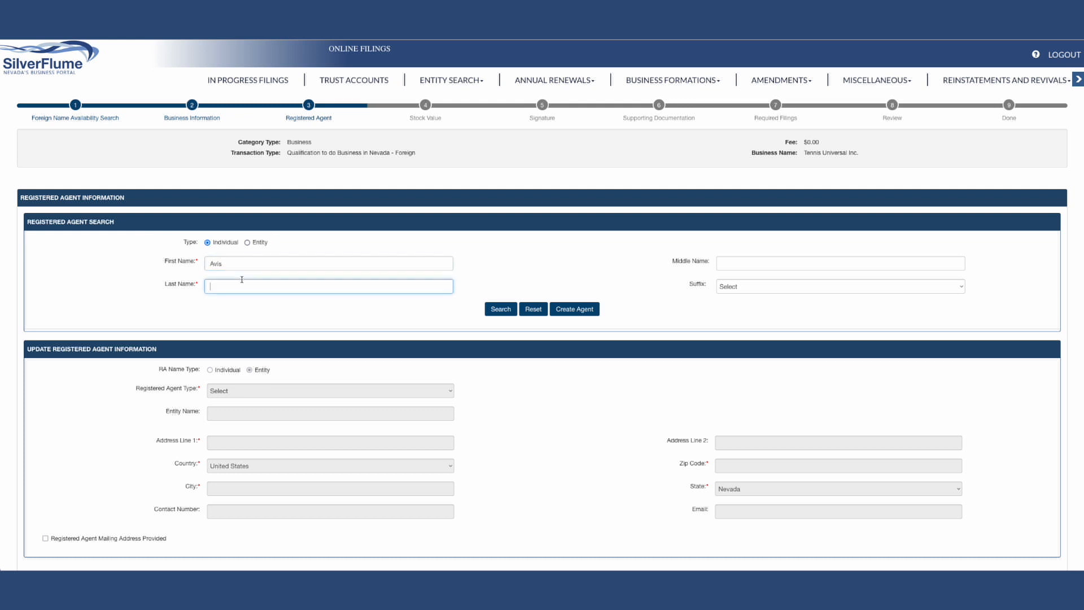
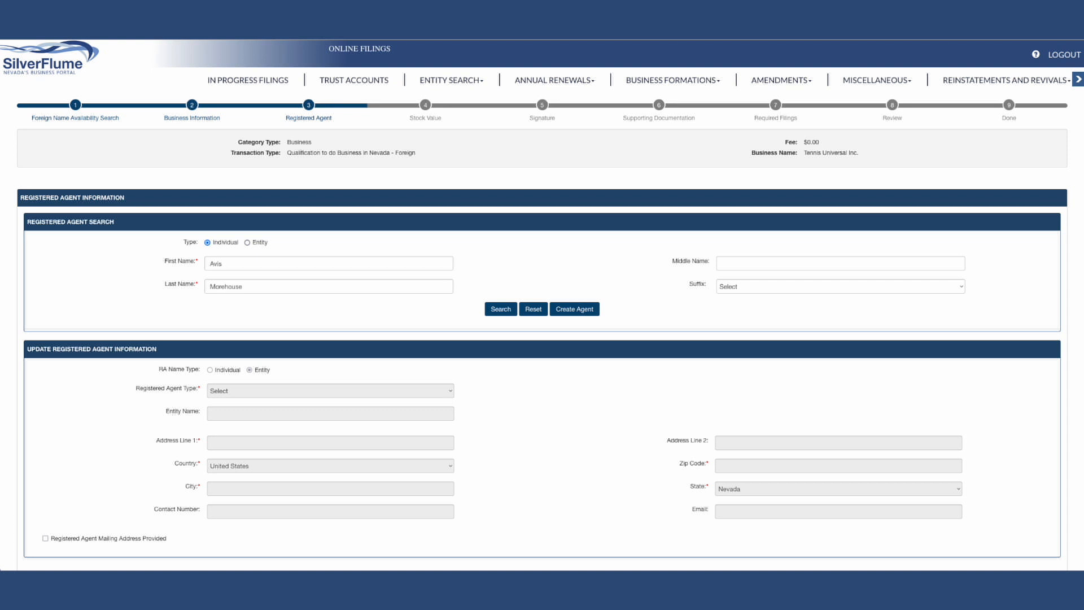
pyautogui.click(383, 301)
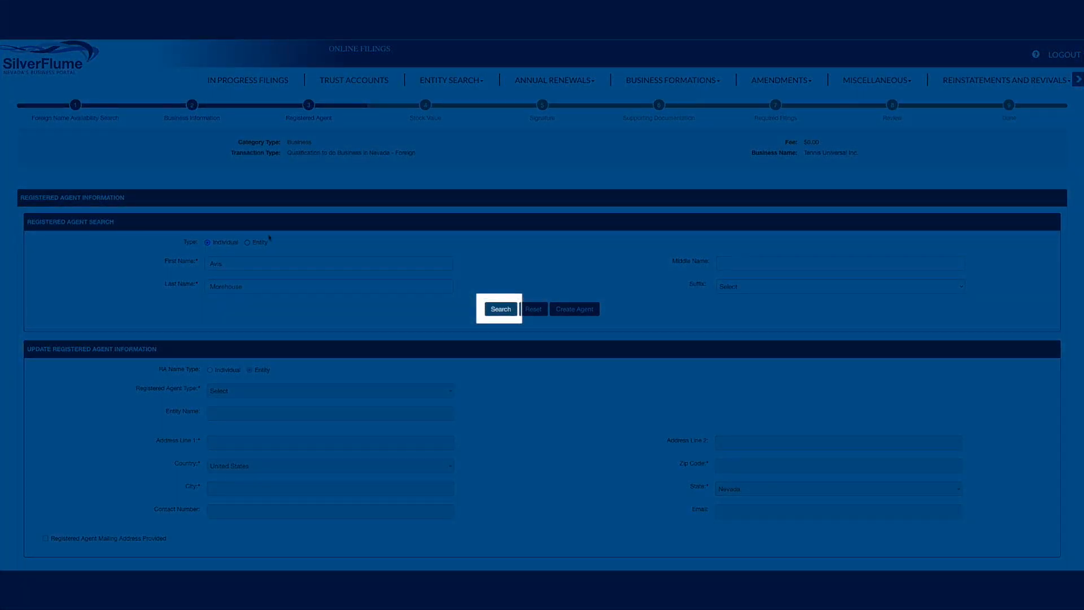
pyautogui.click(507, 309)
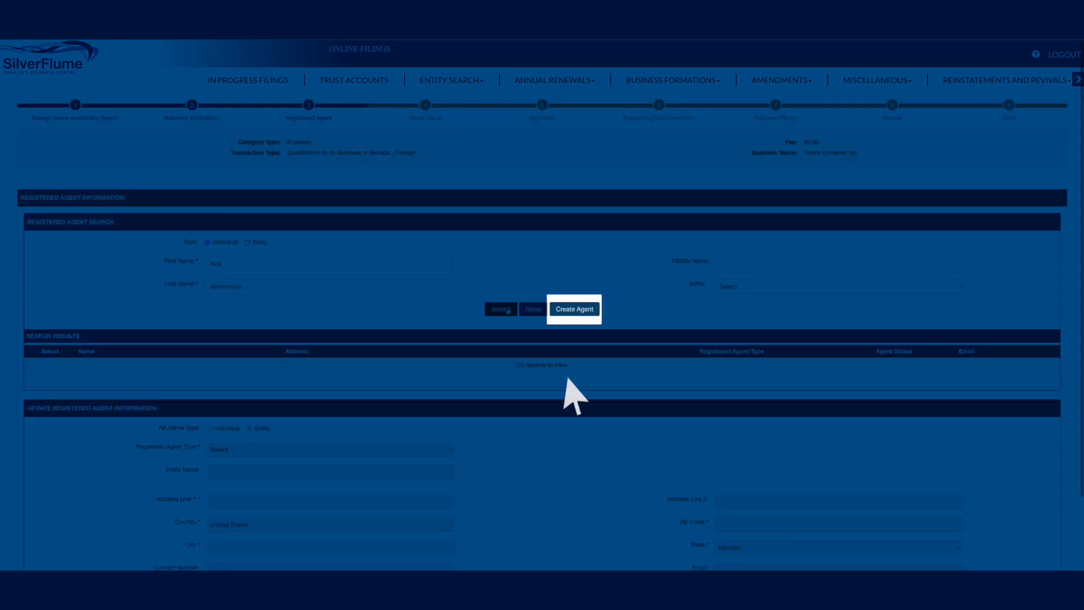
# Step: Open the form for creating a registered agent, assign the agent listed in the search results to the filing, and continue
pyautogui.click(564, 309)
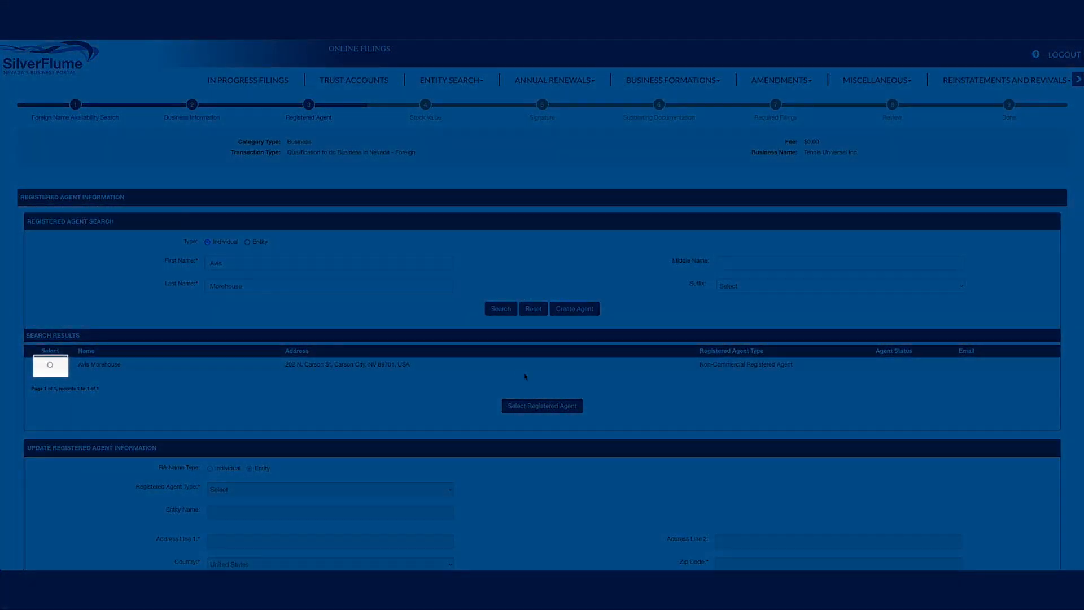
pyautogui.click(50, 365)
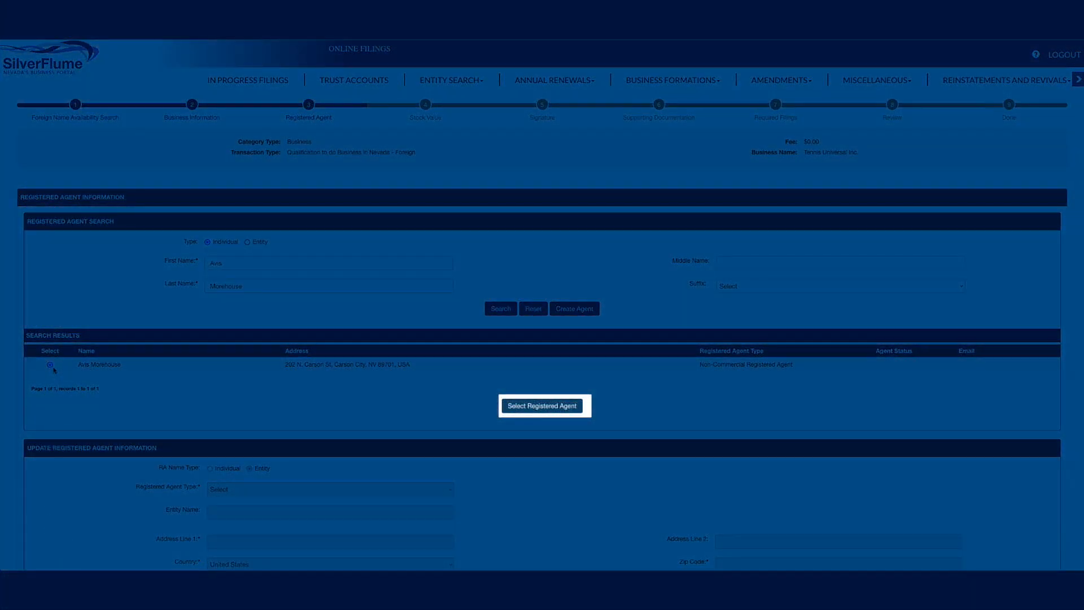
pyautogui.click(541, 407)
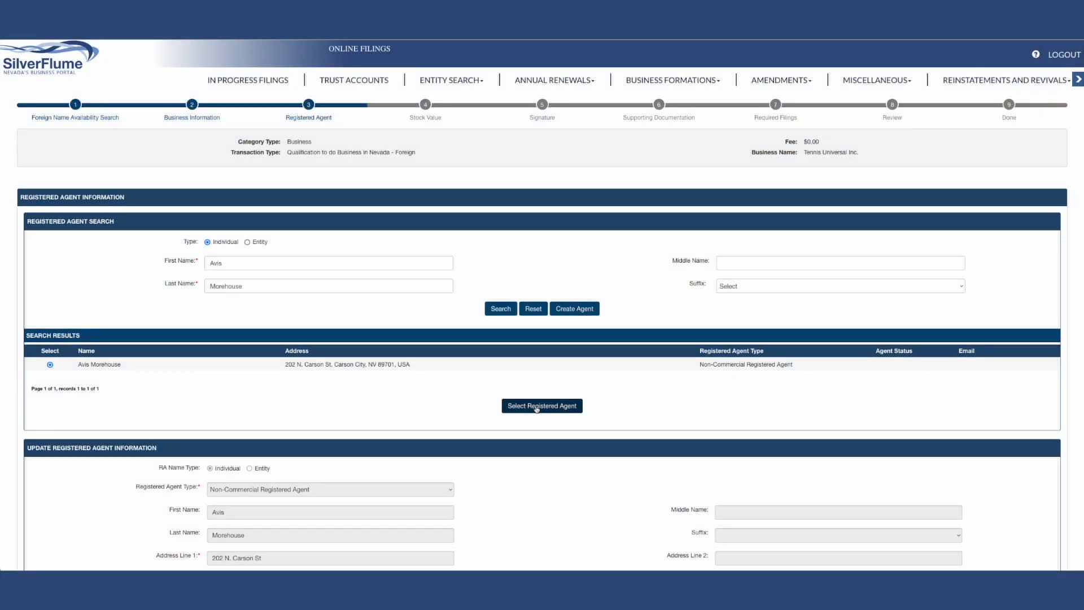
pyautogui.scroll(-3, 577, 432)
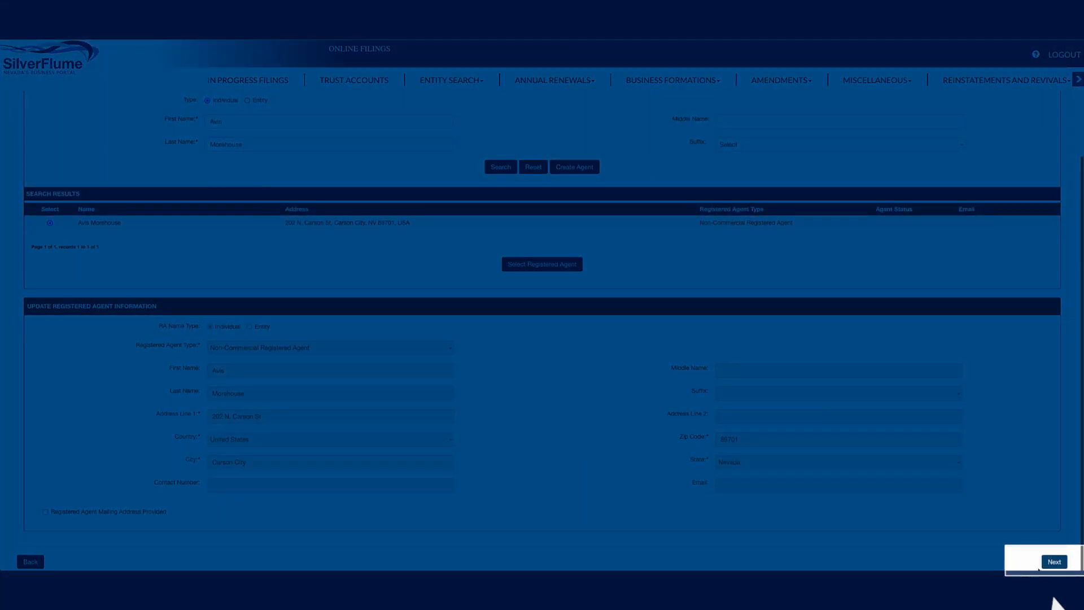
pyautogui.click(1057, 562)
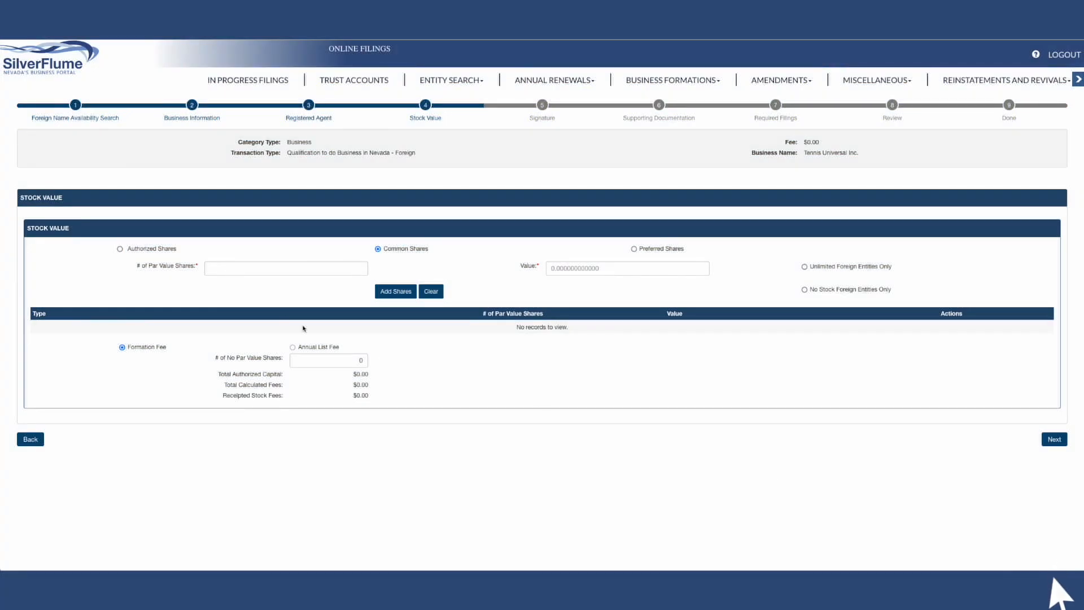
# Step: Add 100 par value shares with a value of 1 to the stock and continue to the signature page
pyautogui.click(237, 271)
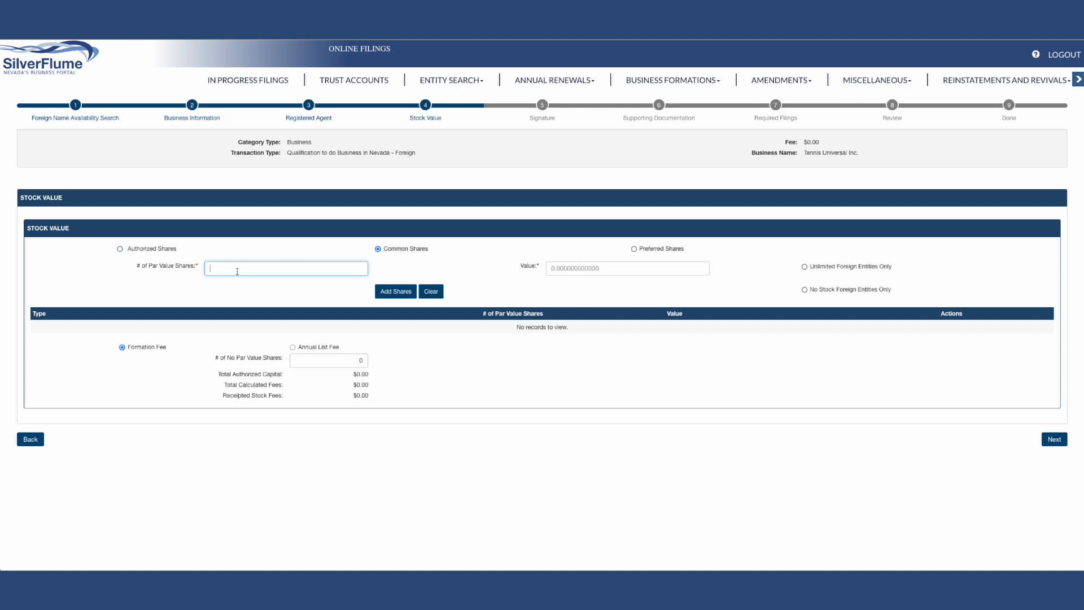
pyautogui.write('100')
pyautogui.click(590, 271)
pyautogui.write('1')
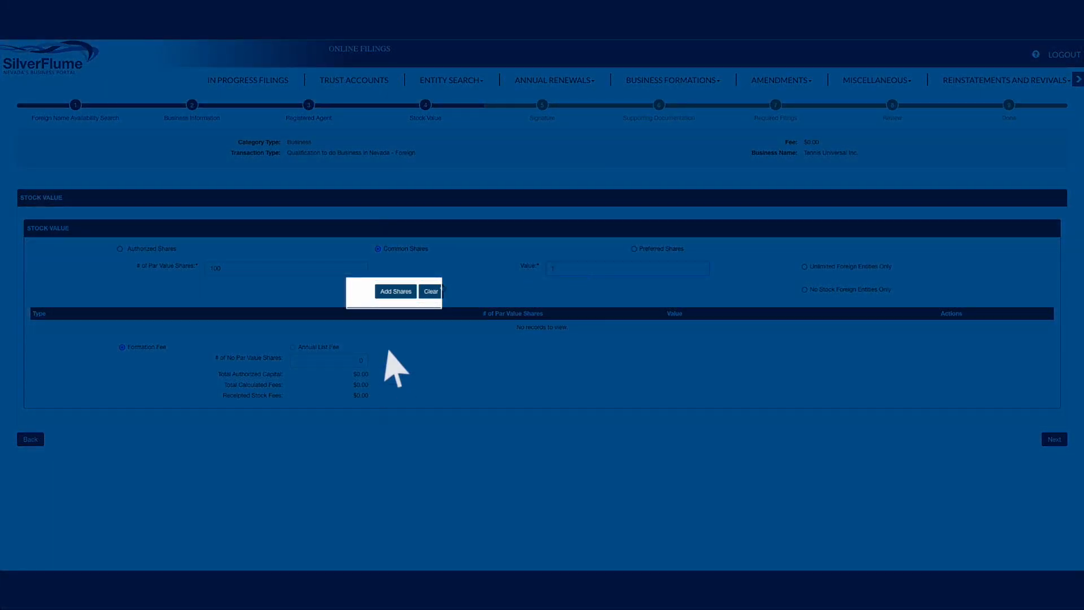
pyautogui.click(398, 291)
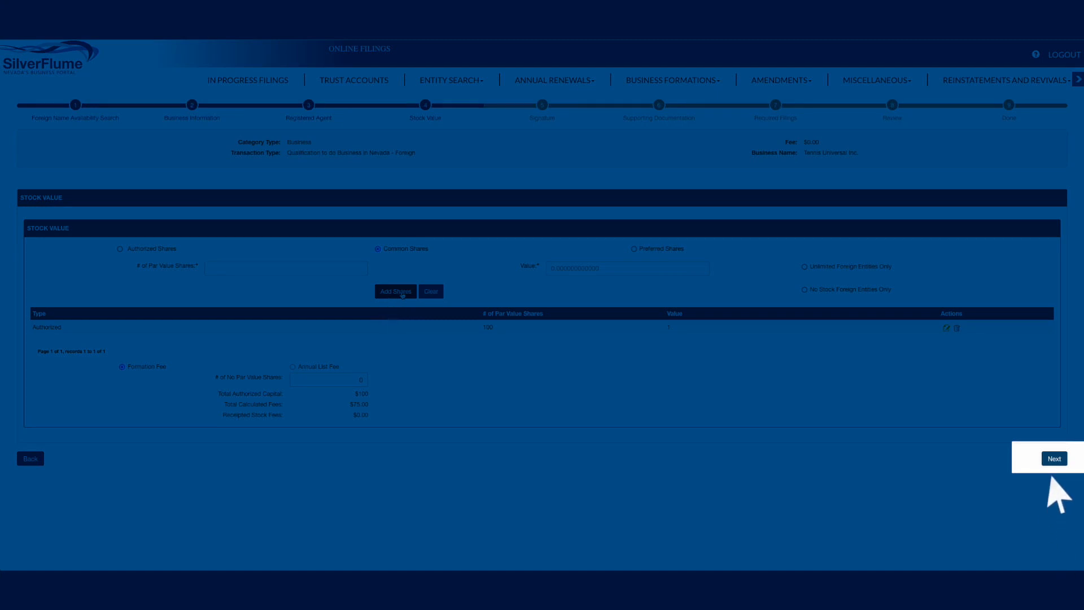
pyautogui.click(1054, 459)
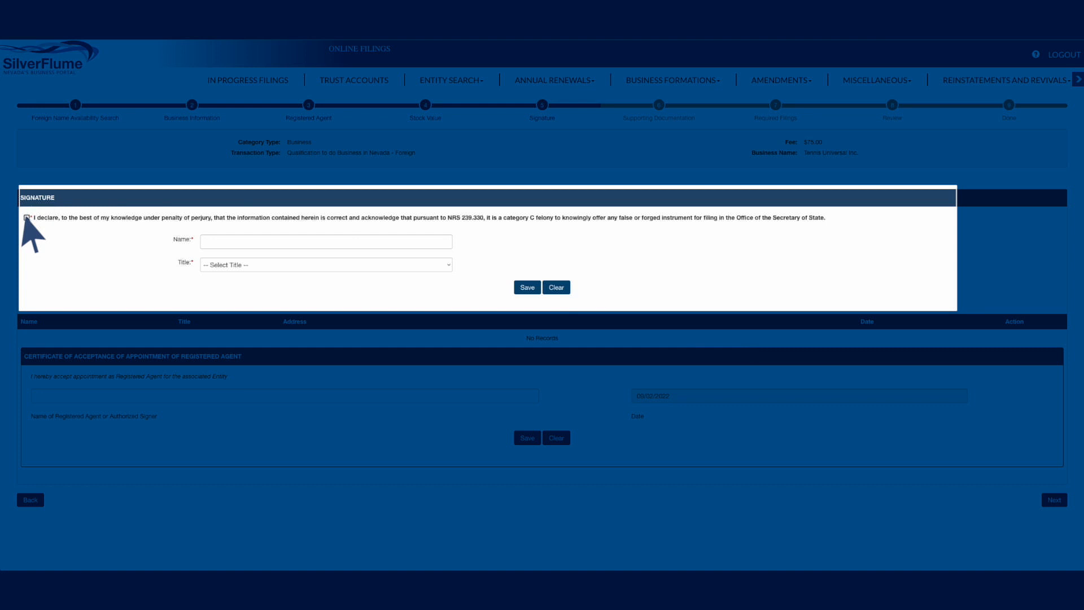
# Step: Accept the perjury declaration and save a signature with the signer's full name and the title President
pyautogui.click(214, 236)
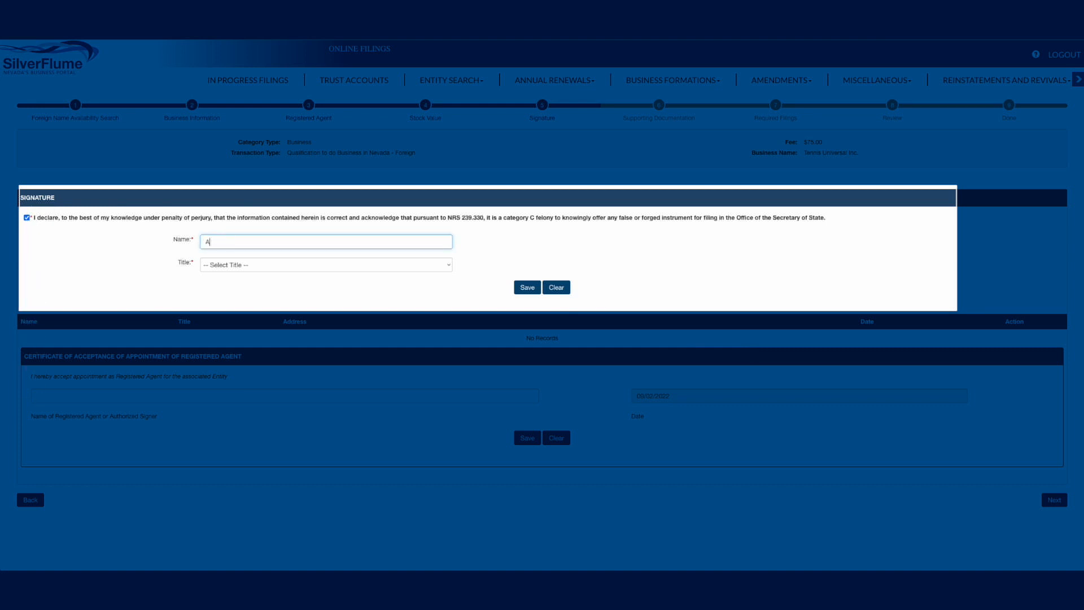
pyautogui.click(224, 272)
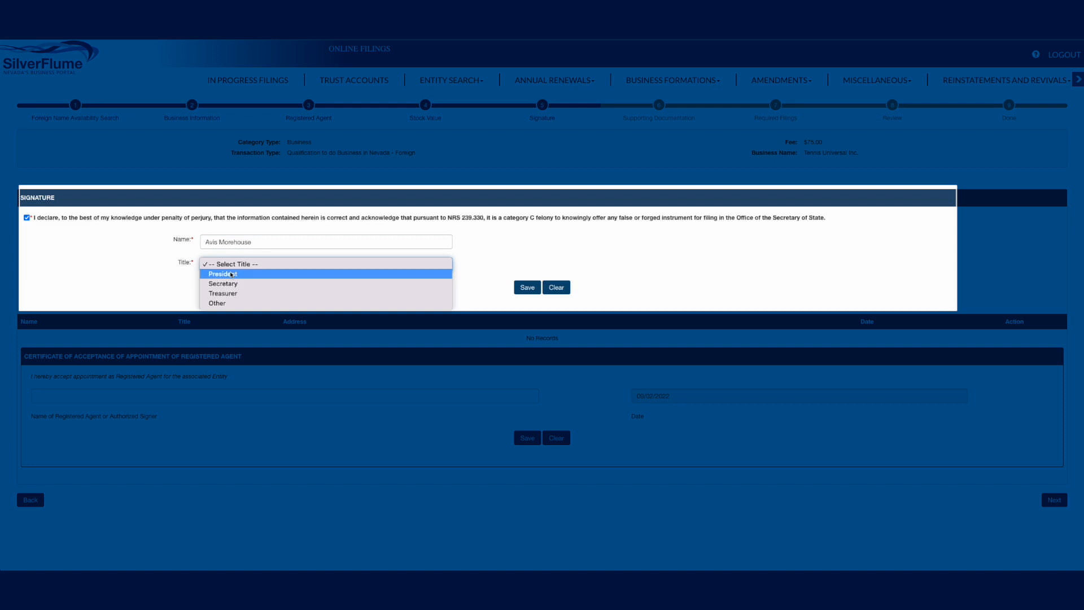
pyautogui.click(230, 274)
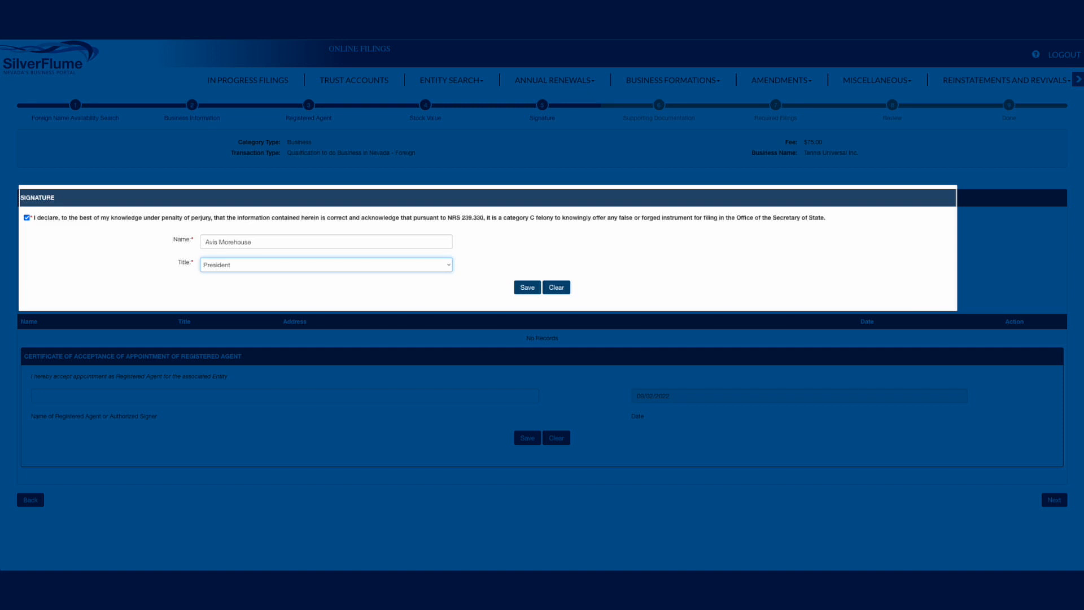
pyautogui.click(524, 289)
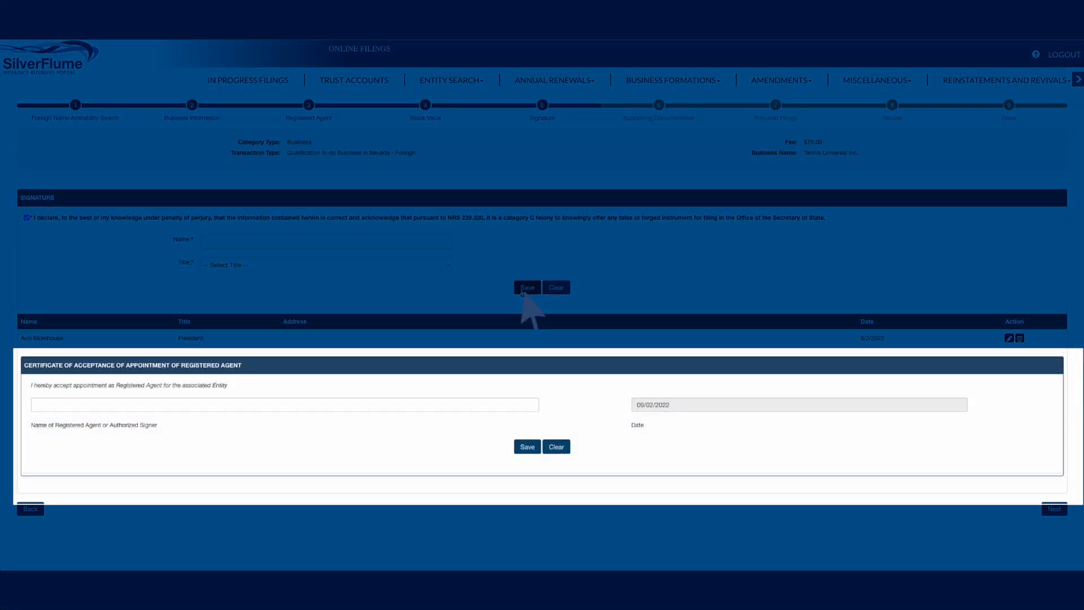
# Step: Sign the registered agent's certificate of acceptance with the agent's full name, save it, and confirm authorization to sign
pyautogui.click(303, 408)
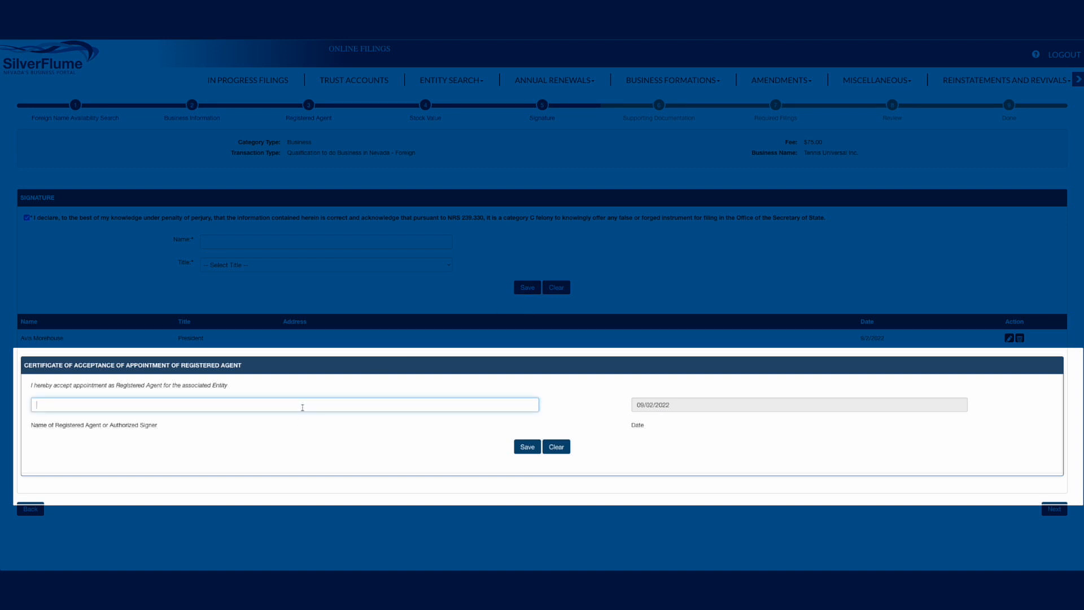
pyautogui.click(528, 448)
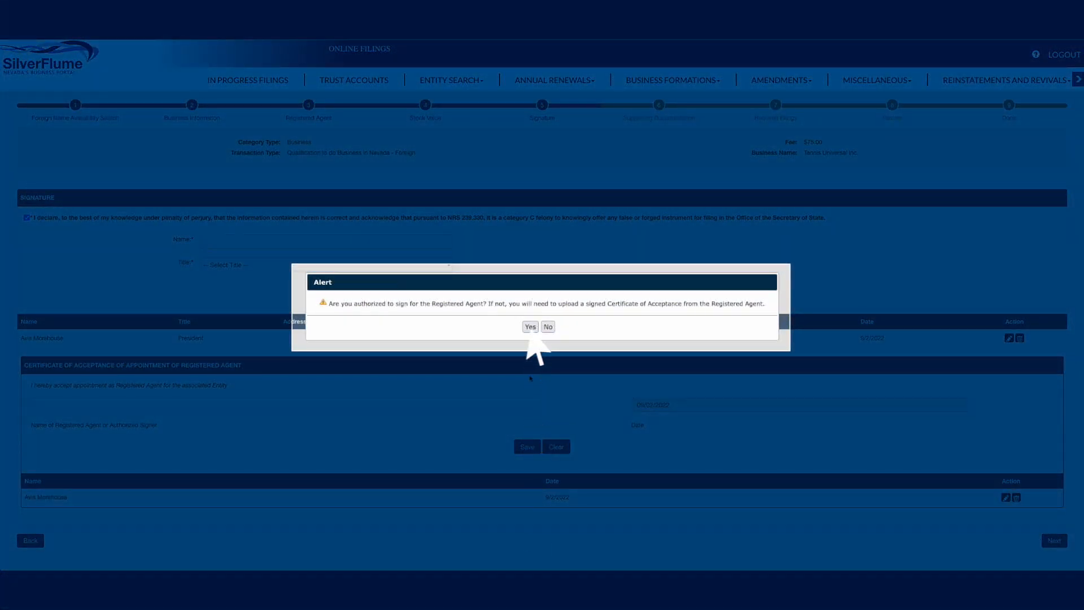
pyautogui.click(530, 327)
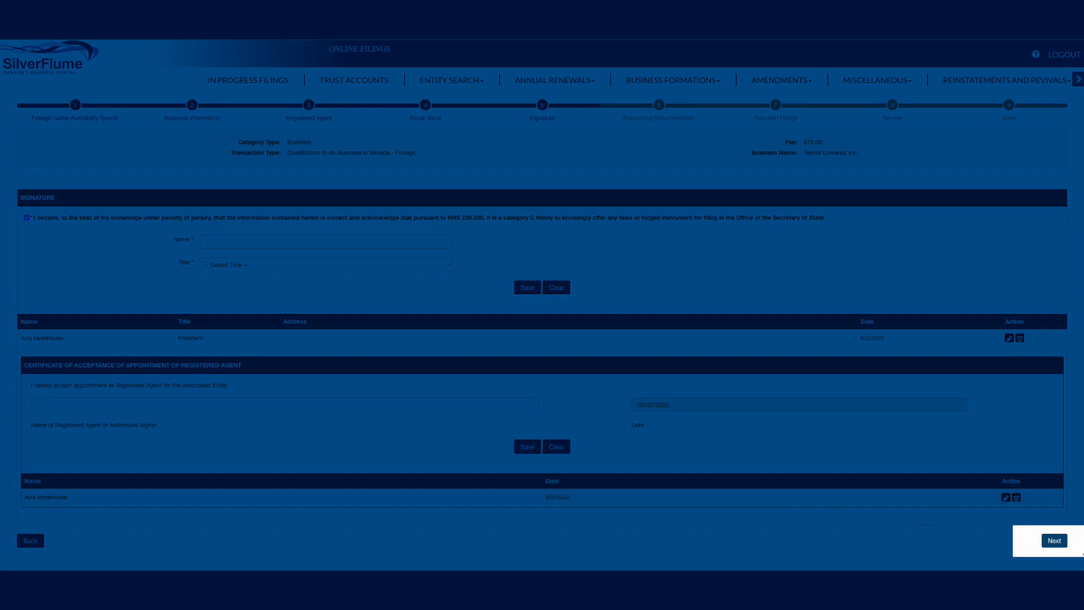
# Step: Continue to the supporting documentation page and upload a file as Additional Documentation
pyautogui.click(1054, 540)
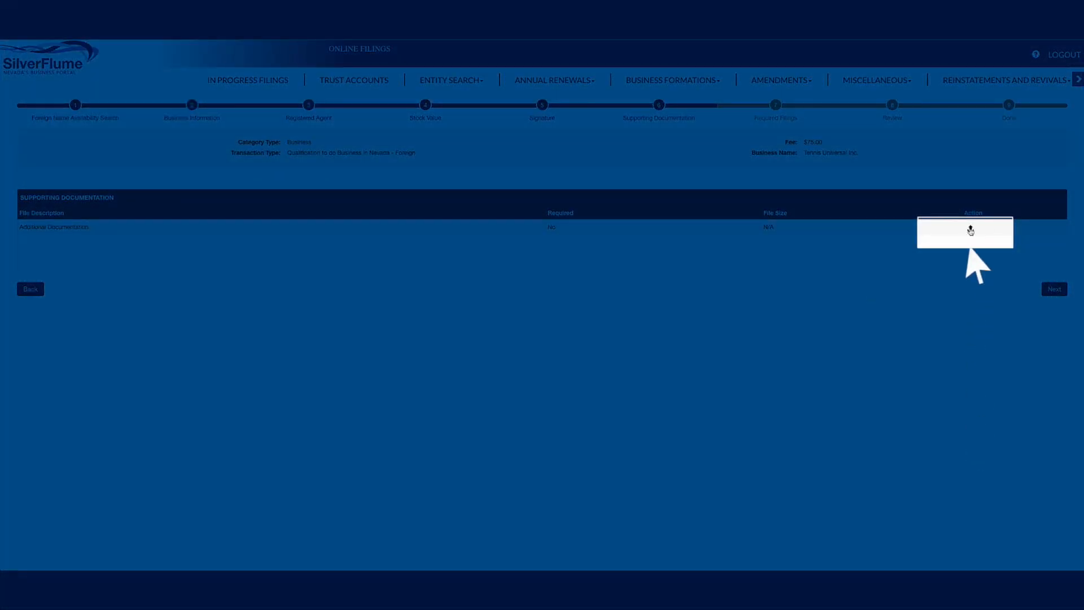
pyautogui.click(971, 228)
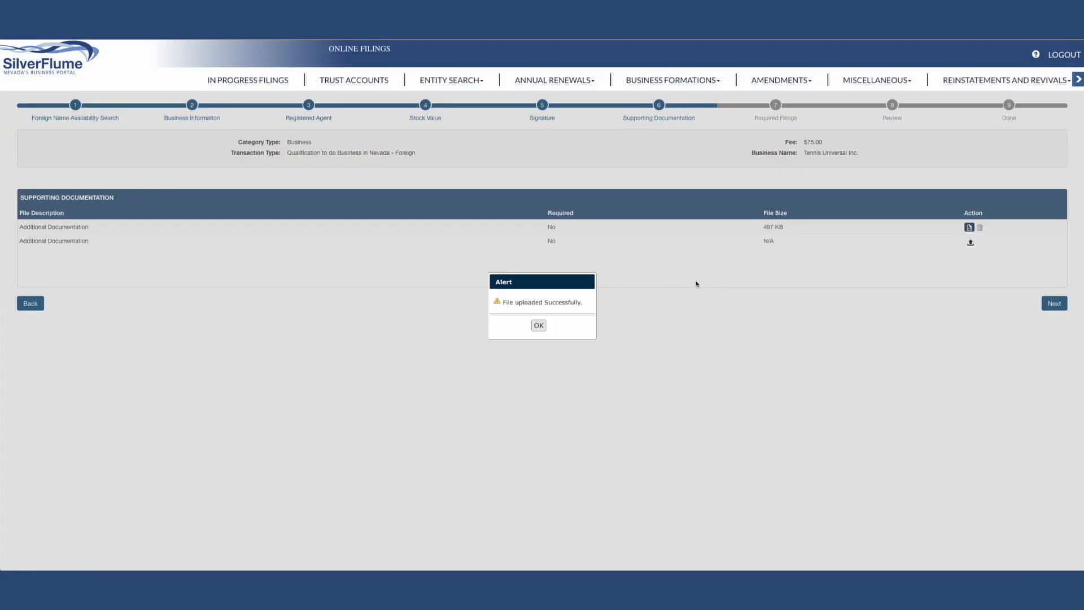
pyautogui.click(538, 325)
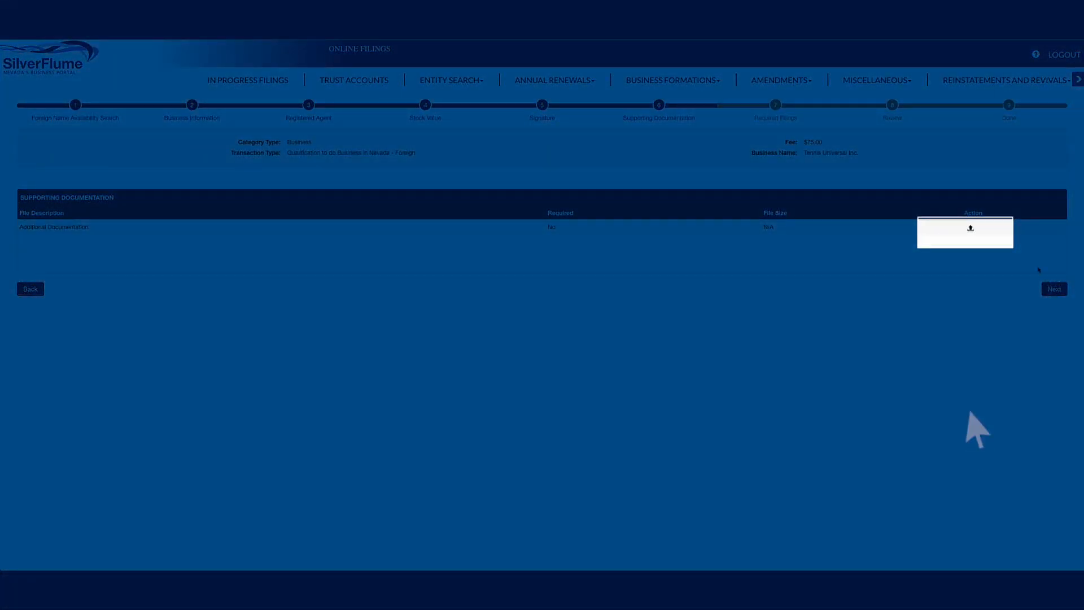
pyautogui.click(970, 230)
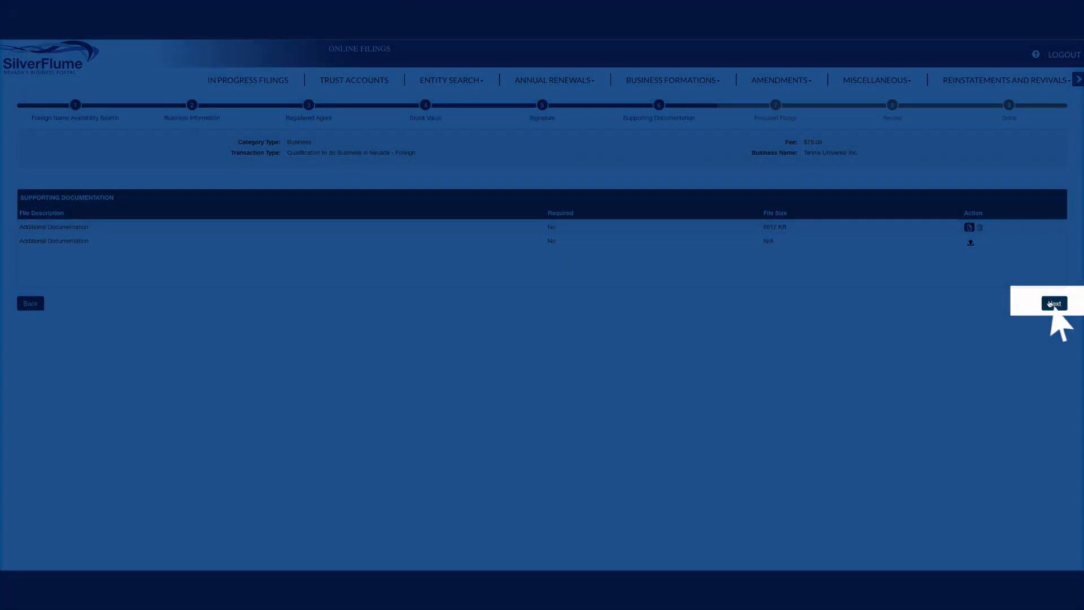
# Step: Continue to the required filings, start the Initial List filing, and pass its business information page without claiming an exemption or public trading
pyautogui.click(1051, 303)
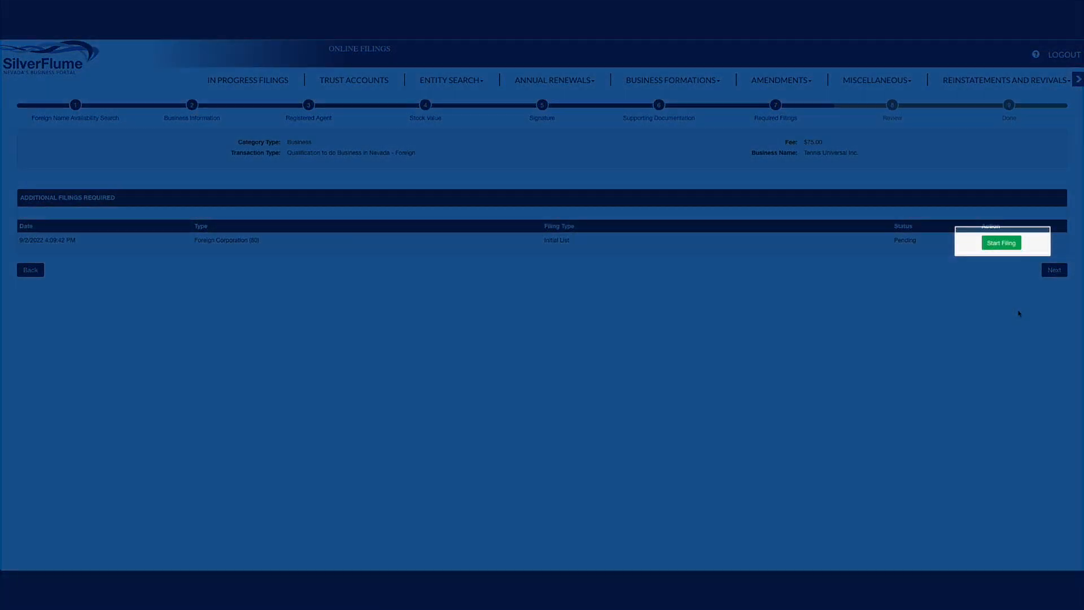
pyautogui.click(991, 243)
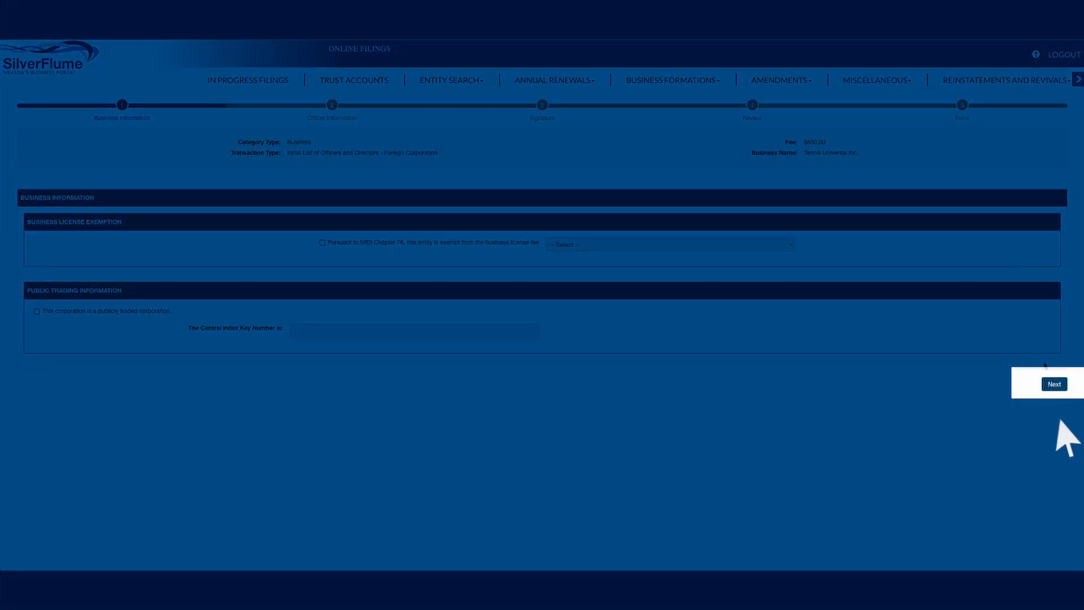
pyautogui.click(1054, 383)
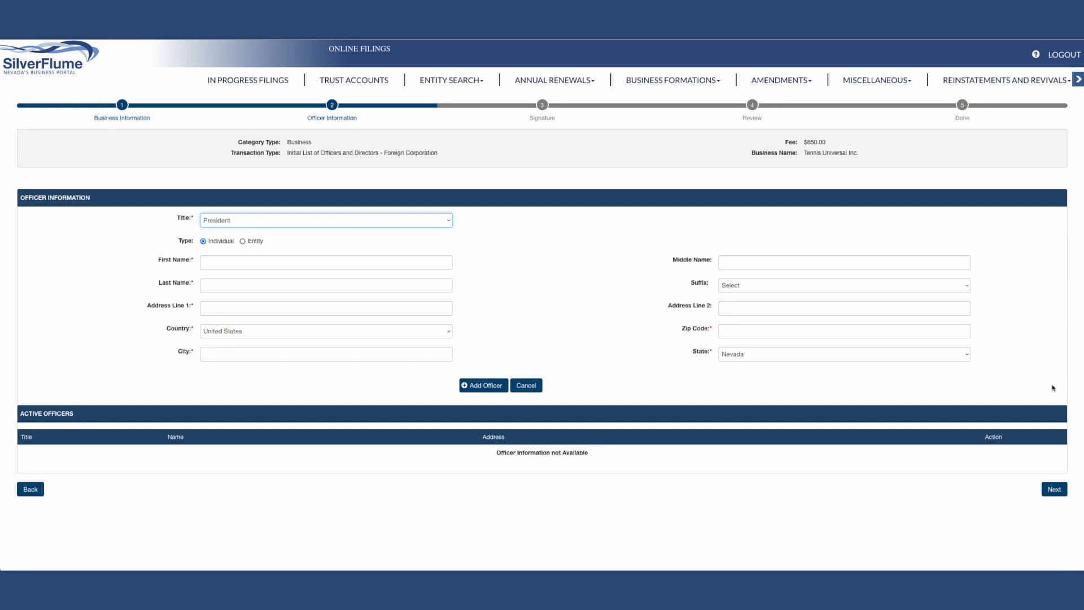
# Step: Add an individual officer titled President with the officer's first and last name, street address, city and zip code
pyautogui.click(244, 257)
pyautogui.click(231, 283)
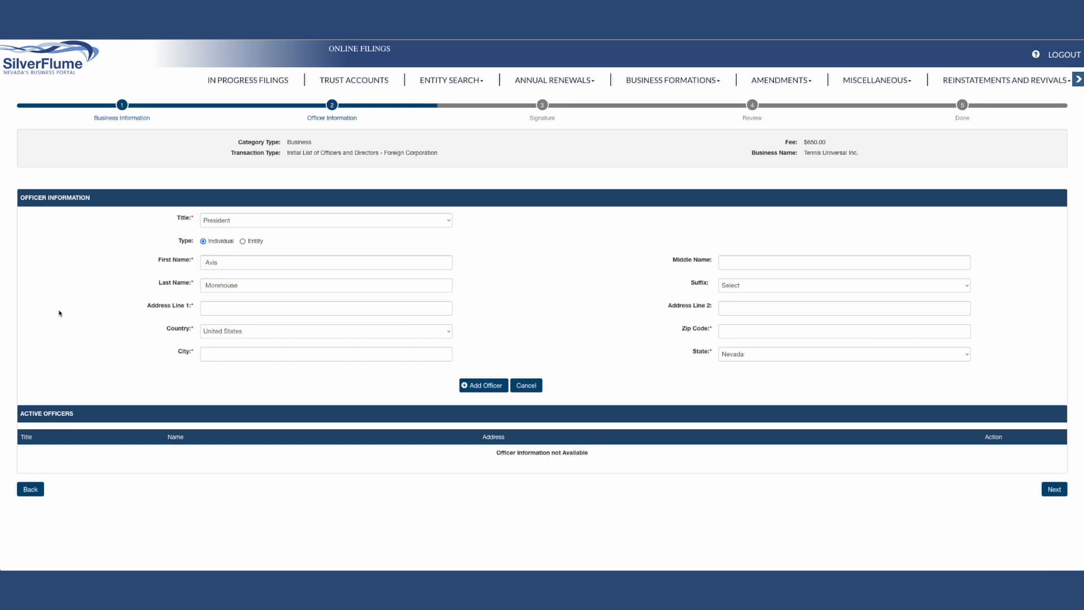
pyautogui.click(244, 309)
pyautogui.write('202 N. Carson St')
pyautogui.click(234, 353)
pyautogui.write('Carson City')
pyautogui.click(737, 331)
pyautogui.write('89701')
pyautogui.click(484, 386)
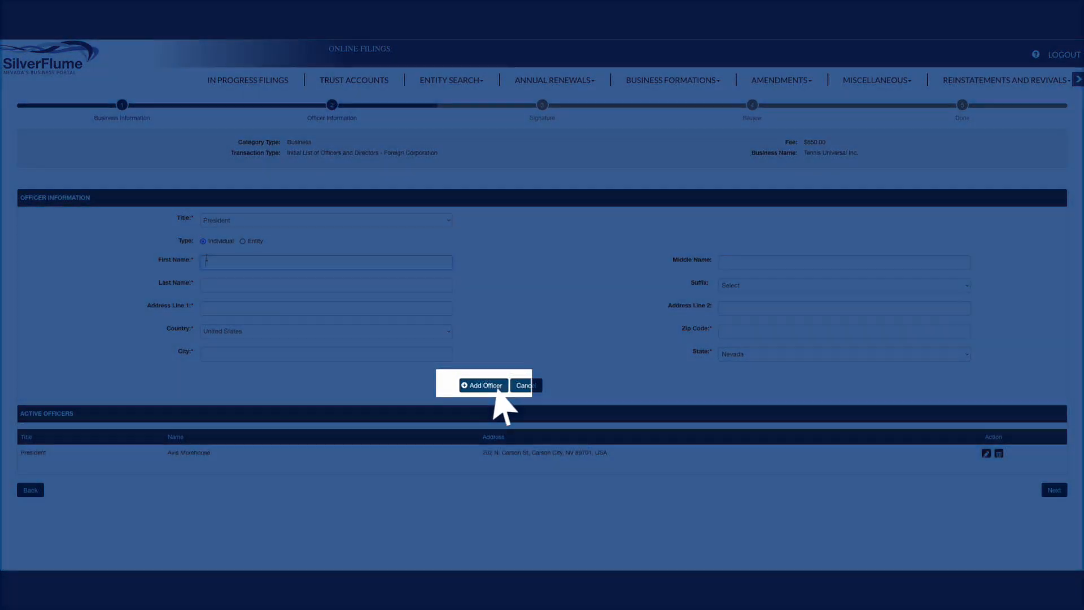
# Step: Add a second President with that officer's name and postal address, and continue to the signature page
pyautogui.click(206, 261)
pyautogui.click(212, 283)
pyautogui.press('Tab')
pyautogui.write('202 N. Carson St')
pyautogui.click(260, 352)
pyautogui.write('Carson City')
pyautogui.click(748, 331)
pyautogui.write('89701')
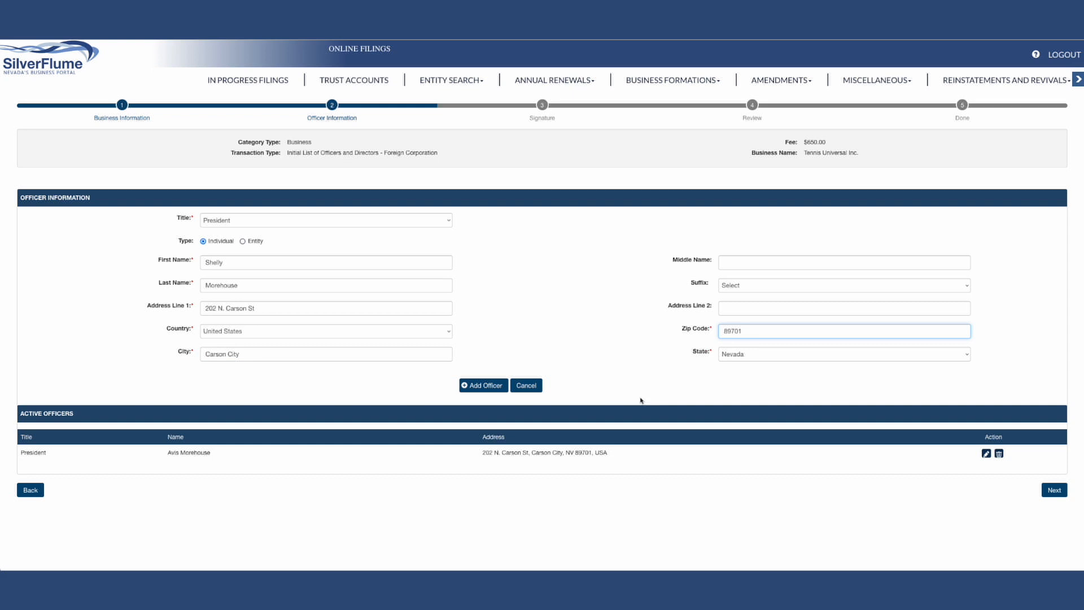
pyautogui.press('Return')
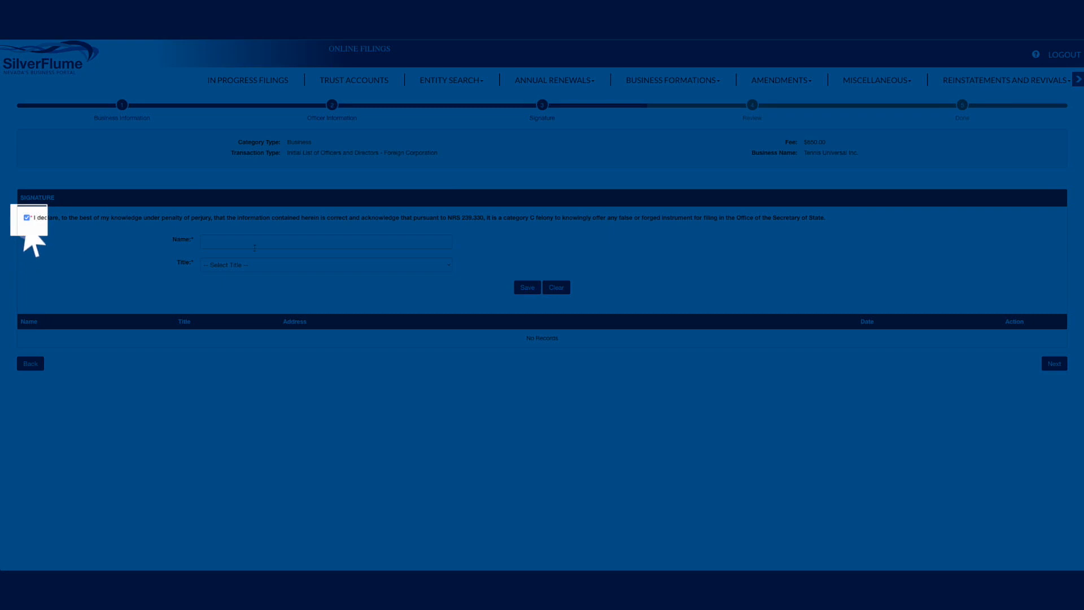
# Step: Accept the perjury declaration, save the signer's full name with the title President for the Initial List, and continue to its review
pyautogui.click(254, 247)
pyautogui.click(257, 265)
pyautogui.click(258, 273)
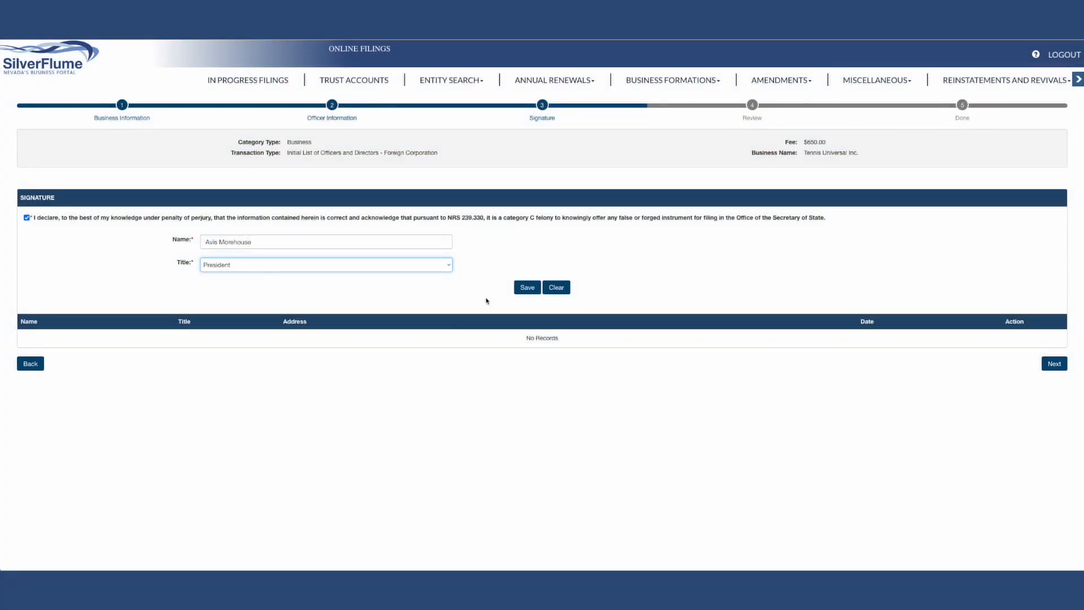
pyautogui.click(527, 291)
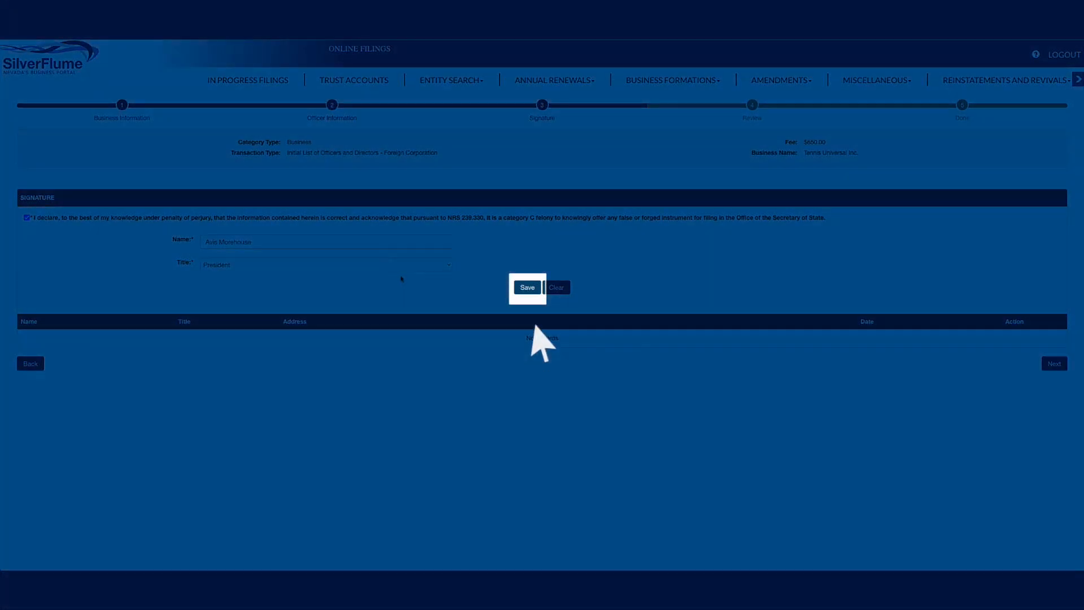
pyautogui.click(527, 288)
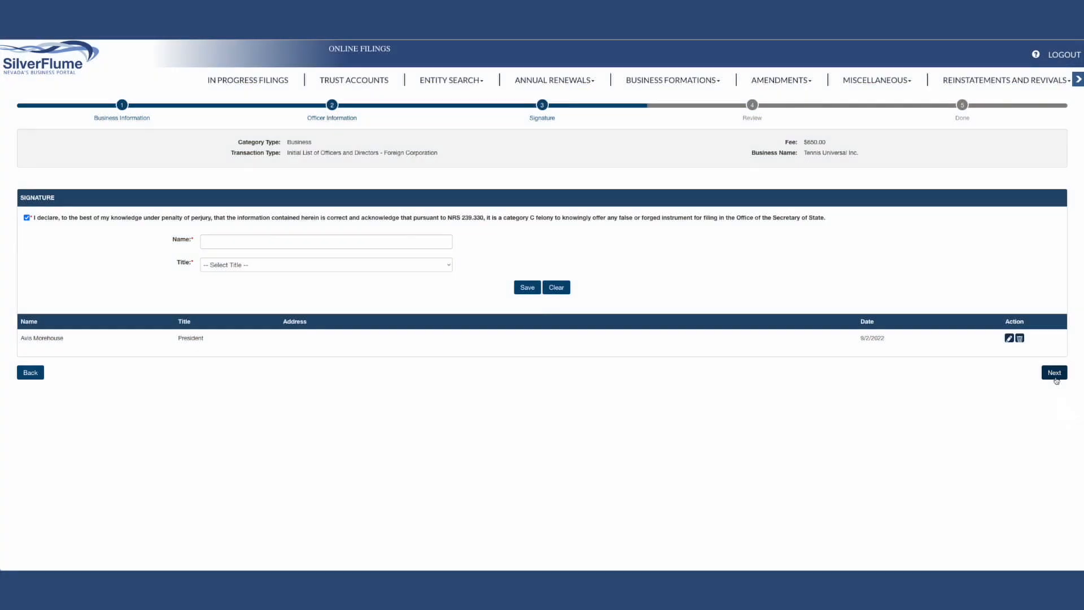
pyautogui.click(1054, 373)
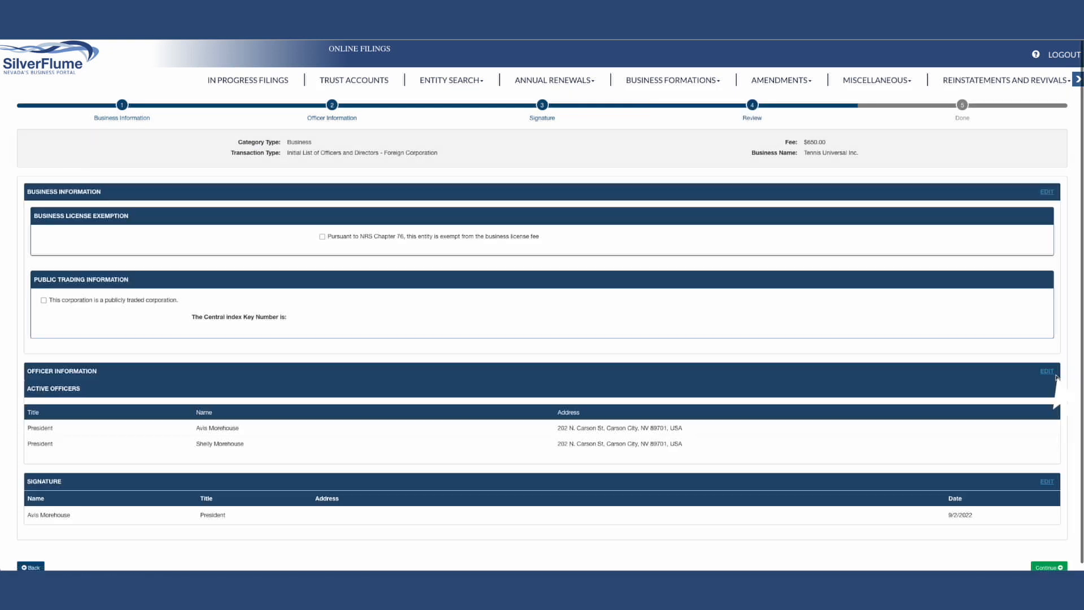
# Step: Review the Initial List, return to the qualification filing, continue through its review, and add it to the shopping cart
pyautogui.scroll(-1, 947, 373)
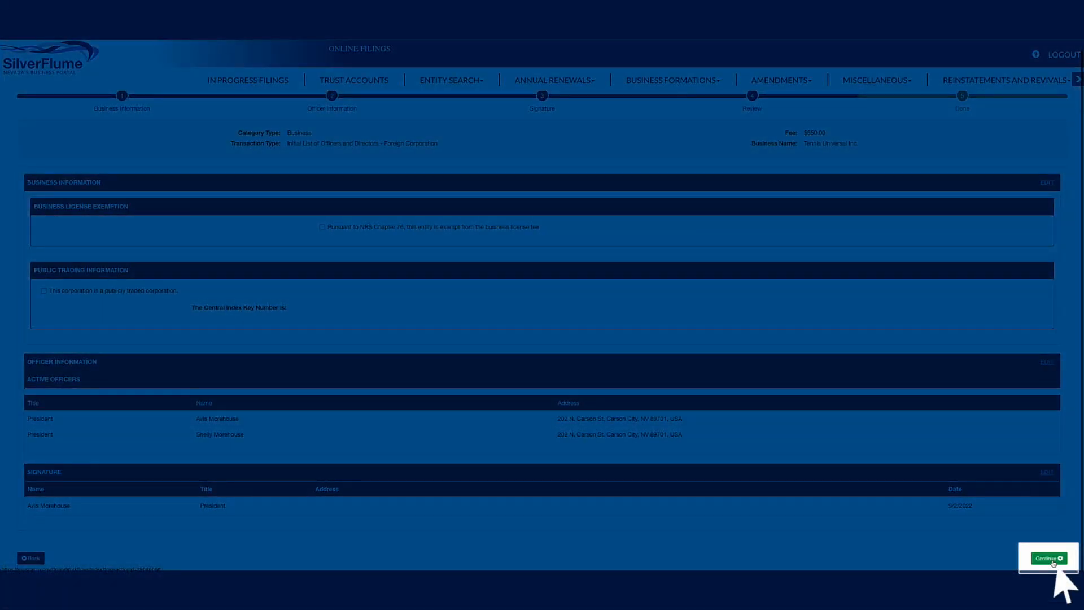
pyautogui.click(1052, 559)
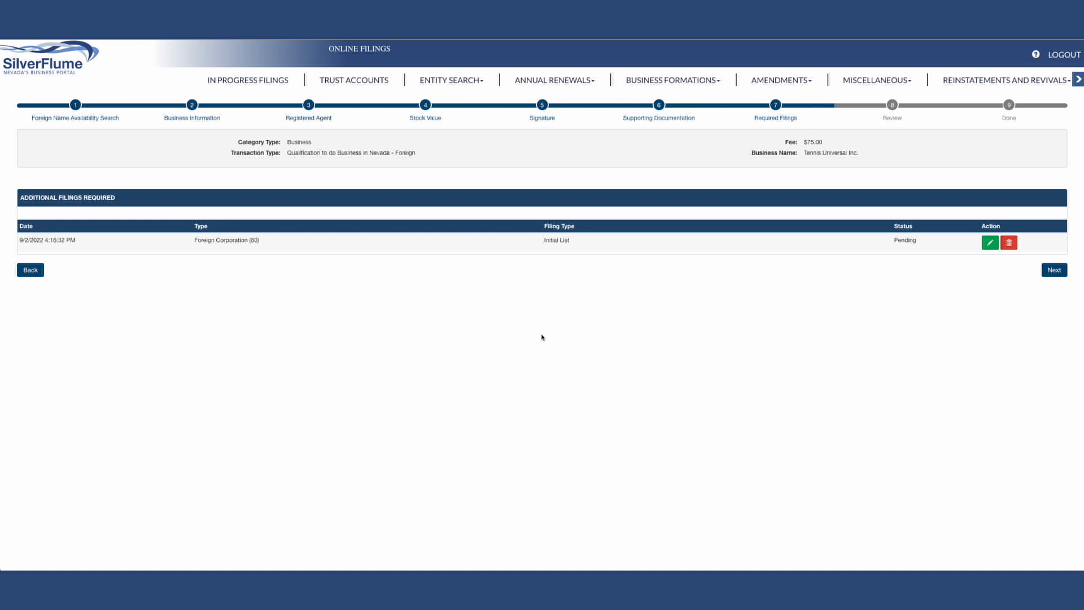
pyautogui.click(1051, 270)
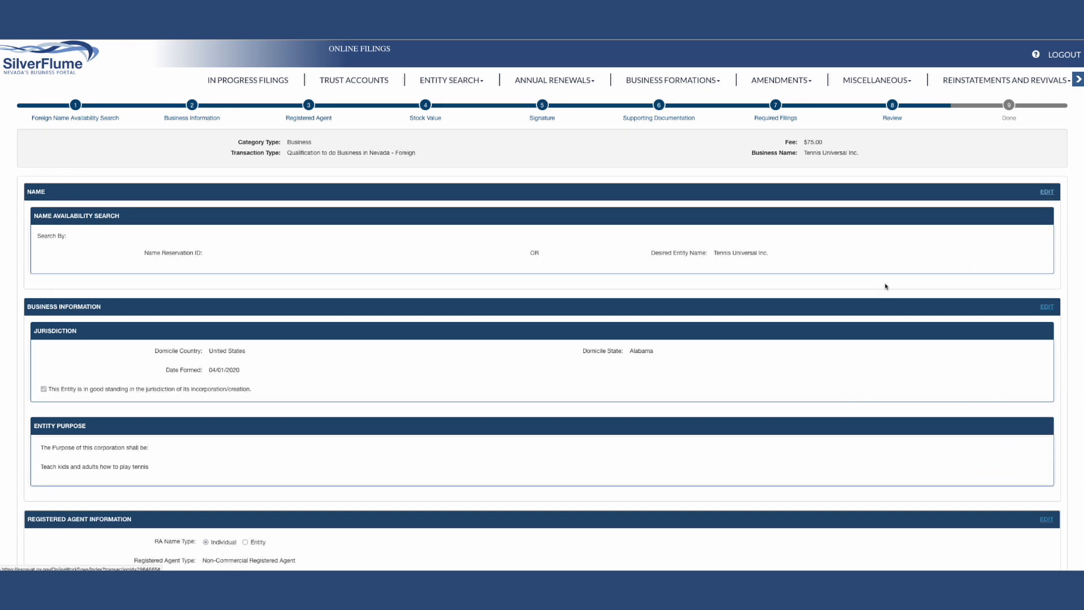
pyautogui.scroll(-15, 885, 286)
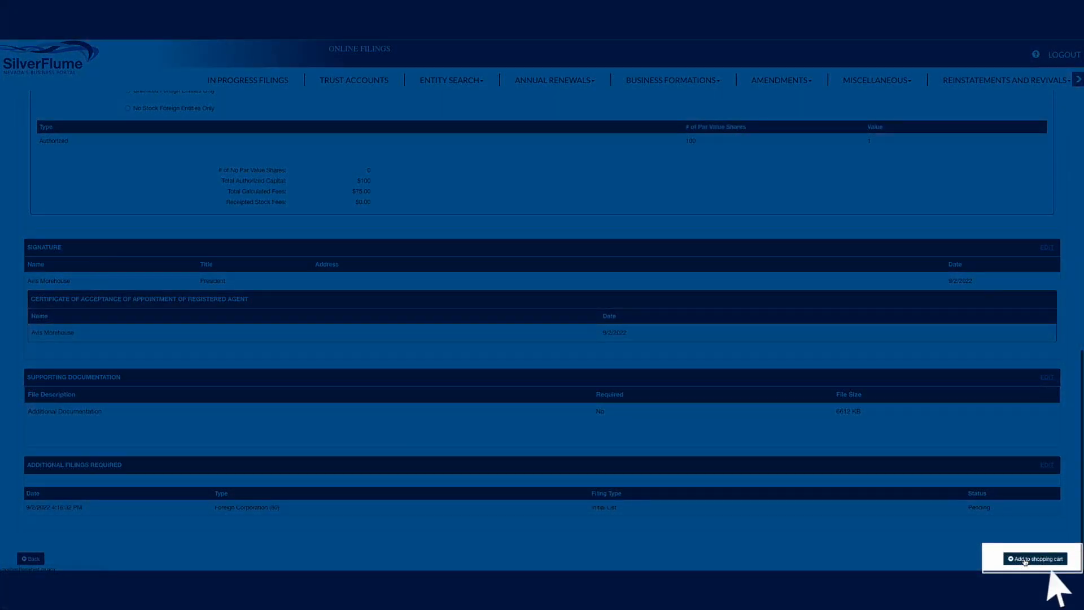
pyautogui.click(1025, 559)
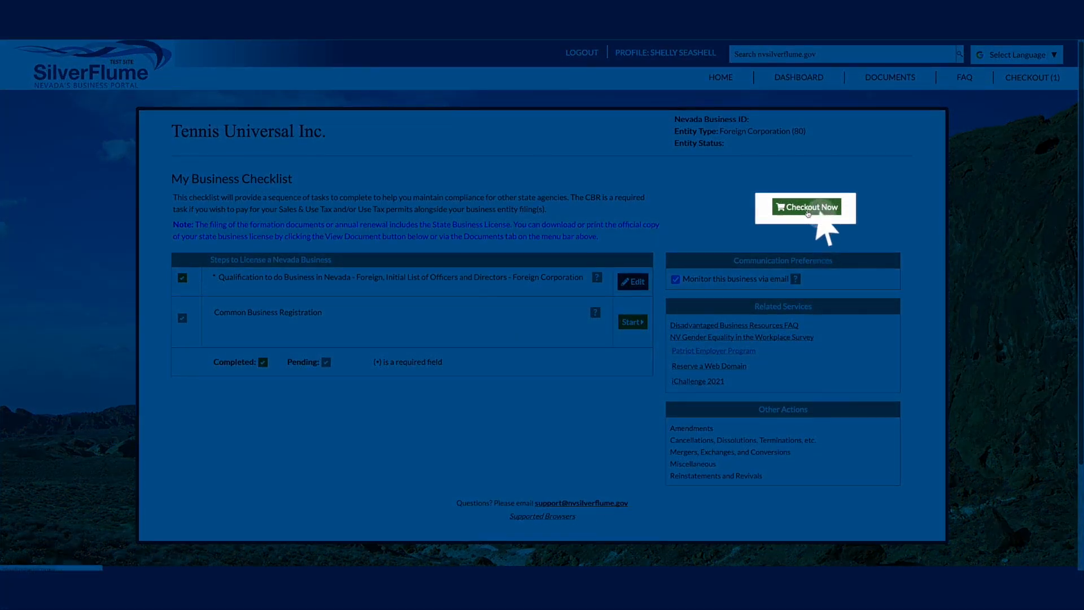
# Step: Check out the Tennis Universal Inc. filings, proceed to payment information, and confirm authorization to manage the business
pyautogui.click(808, 213)
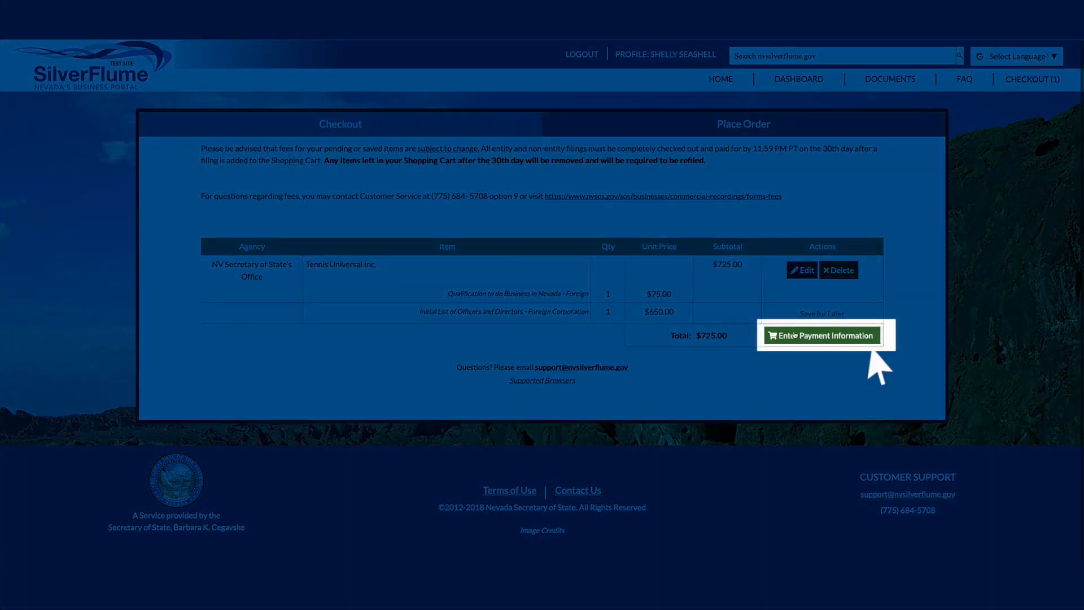
pyautogui.click(793, 337)
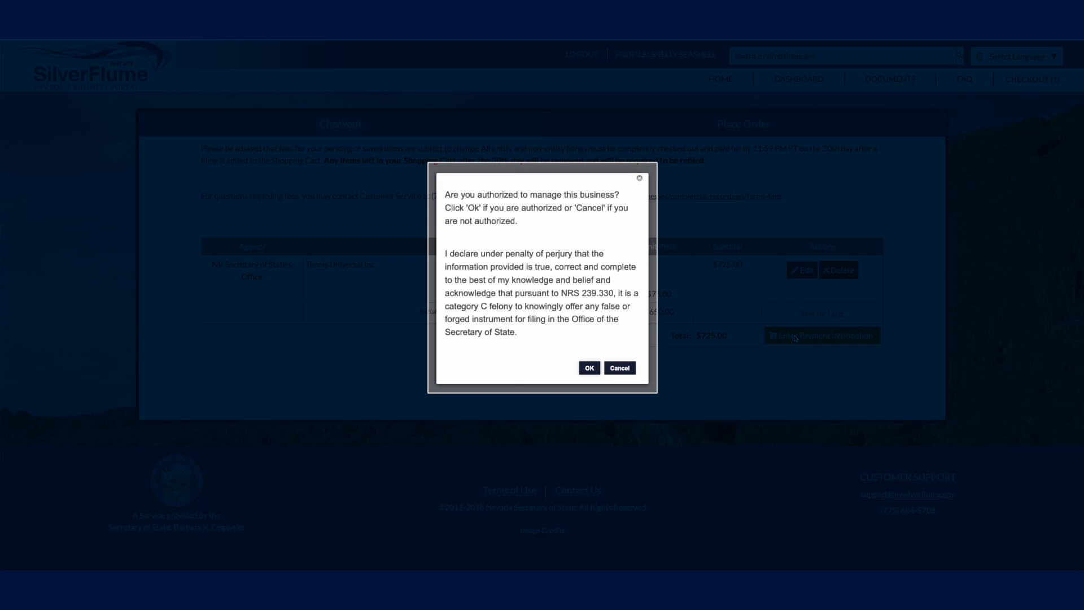
pyautogui.click(589, 368)
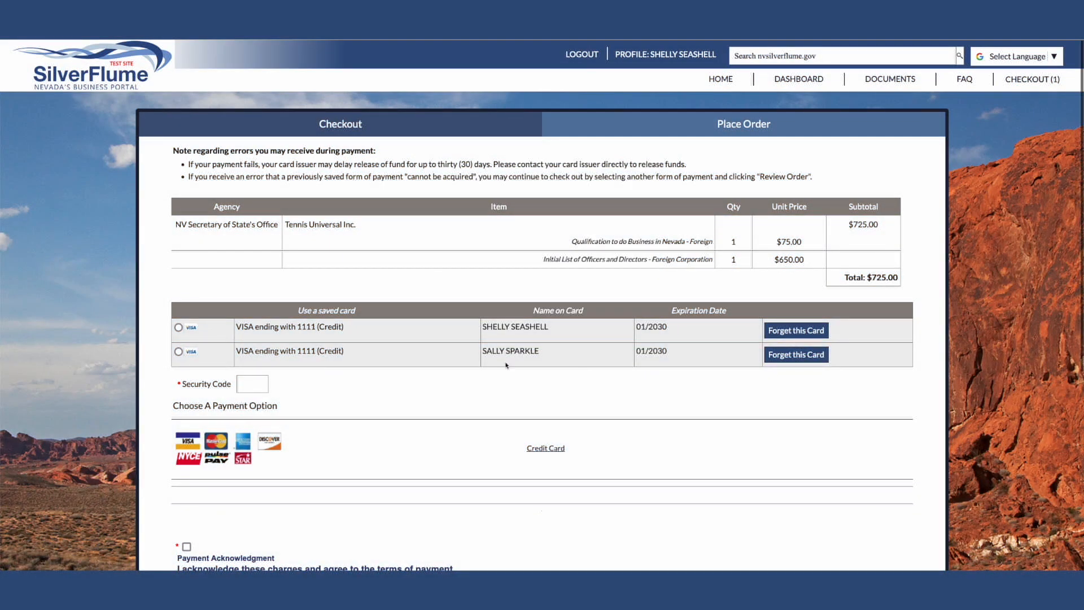
# Step: Select the first saved Visa card, accept the payment acknowledgment, and place the order
pyautogui.click(179, 328)
pyautogui.scroll(-3, 305, 402)
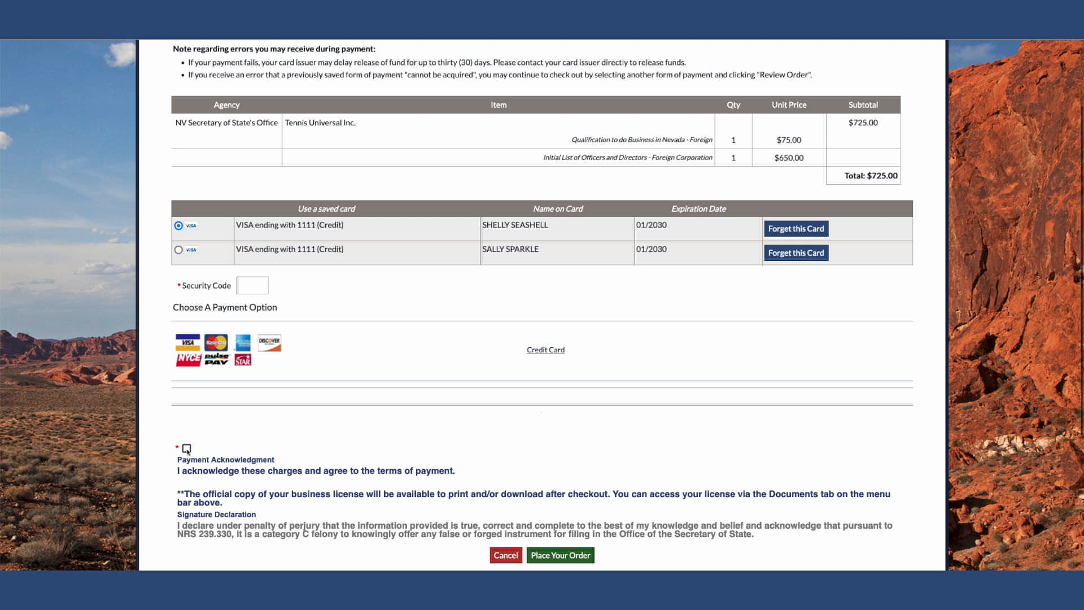
pyautogui.click(187, 449)
pyautogui.scroll(-3, 395, 440)
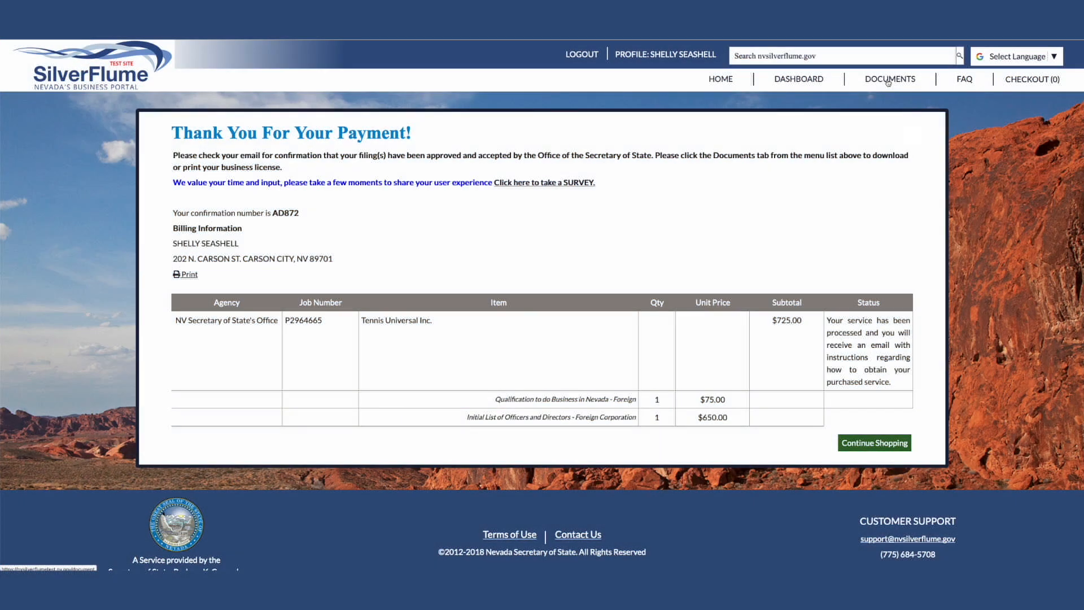
# Step: Open the purchased Tennis Universal Inc. document dated 09/02/2022 and read through the acknowledgement, formation pages and qualification certificate
pyautogui.click(888, 83)
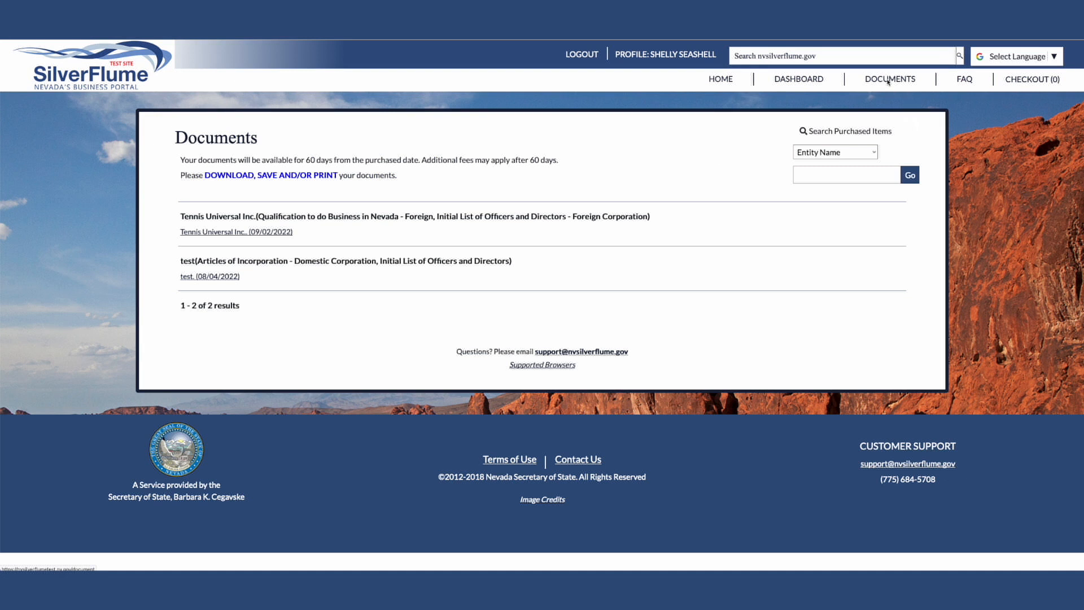
pyautogui.click(276, 233)
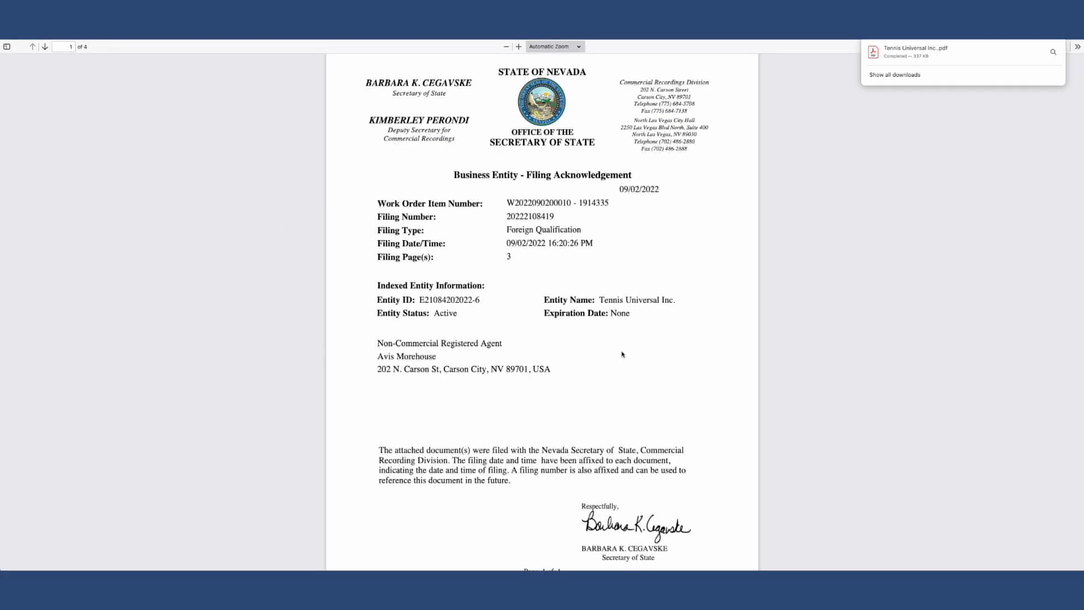
pyautogui.scroll(-3, 623, 354)
pyautogui.scroll(-9, 623, 354)
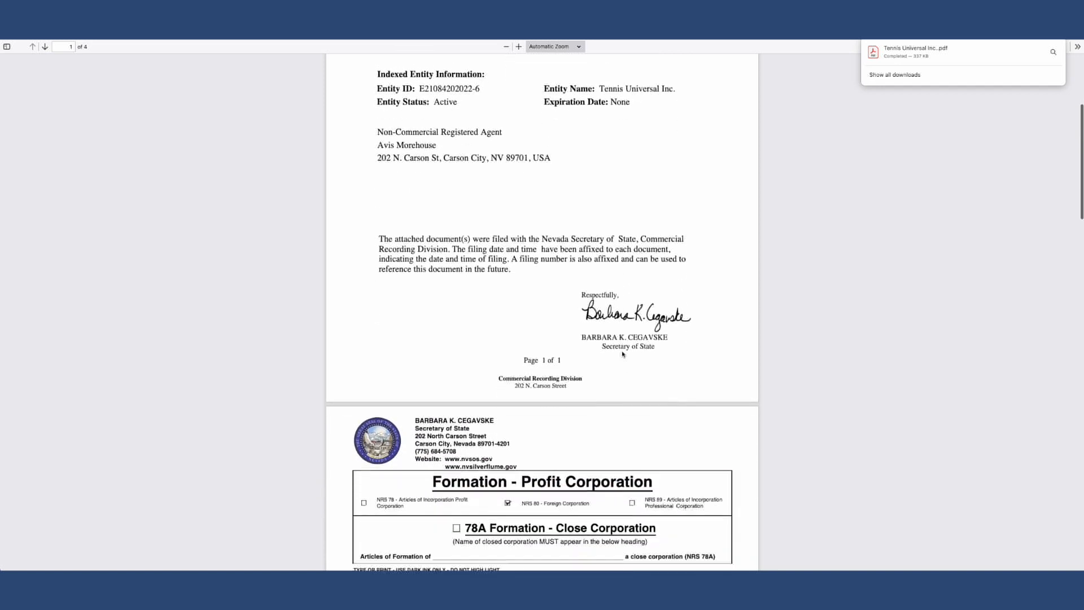
pyautogui.scroll(-10, 624, 354)
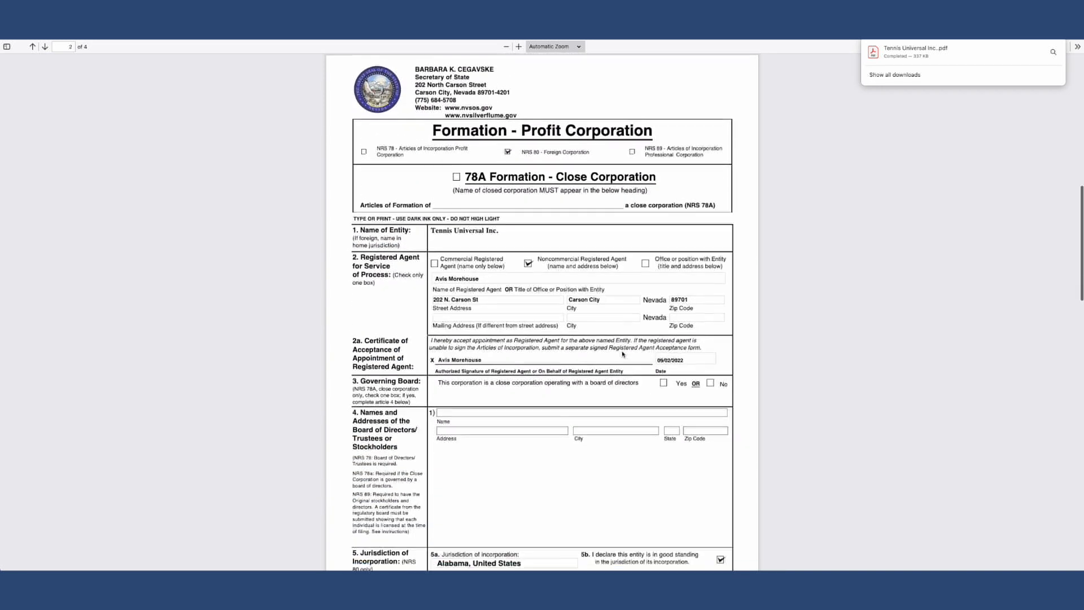
pyautogui.scroll(-11, 623, 354)
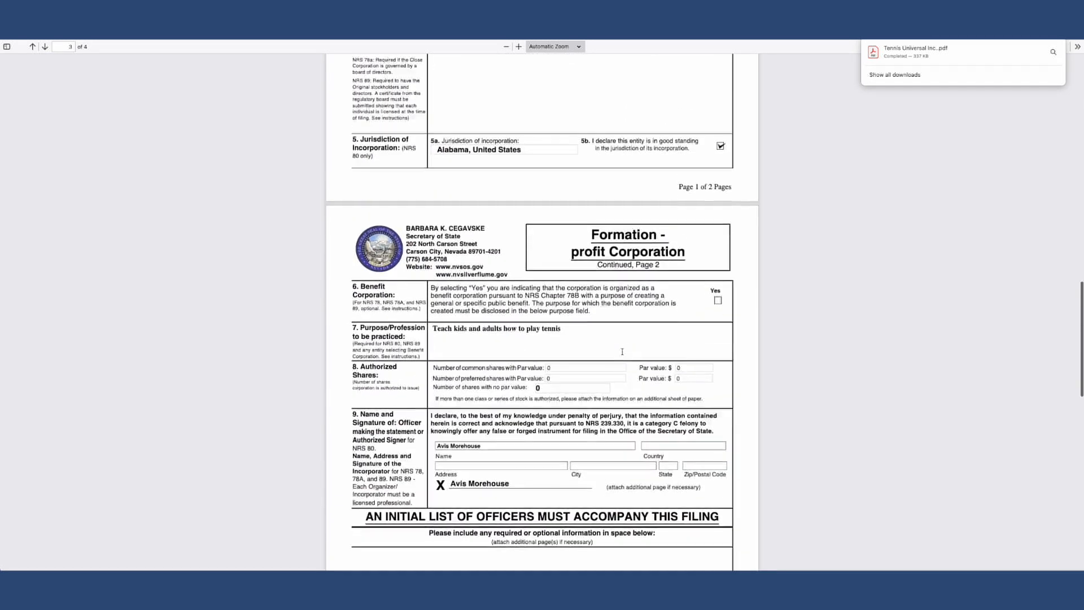
pyautogui.scroll(-10, 622, 351)
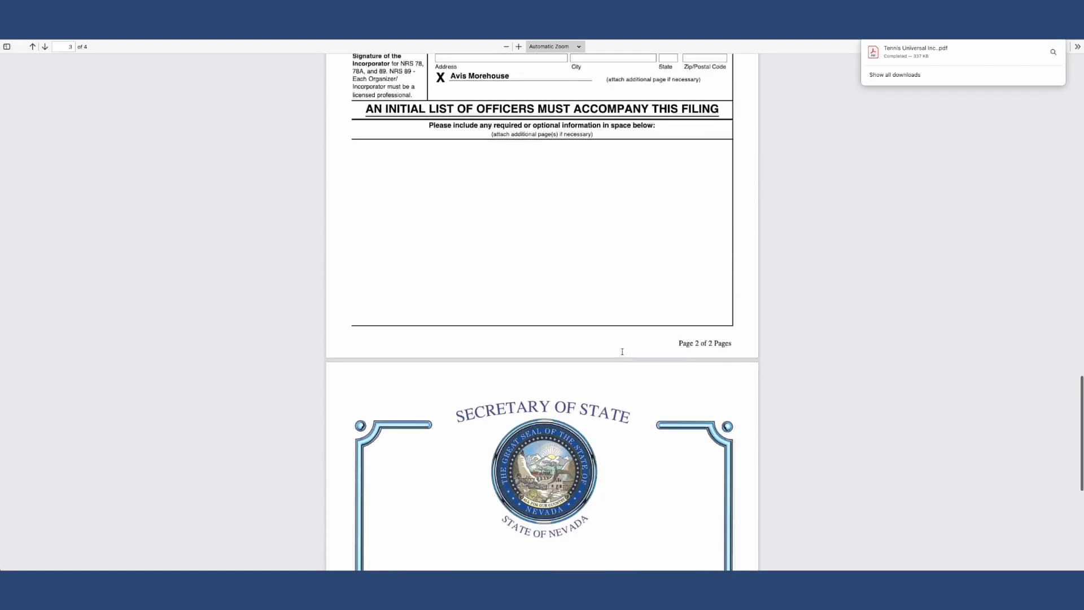
pyautogui.scroll(-2, 623, 354)
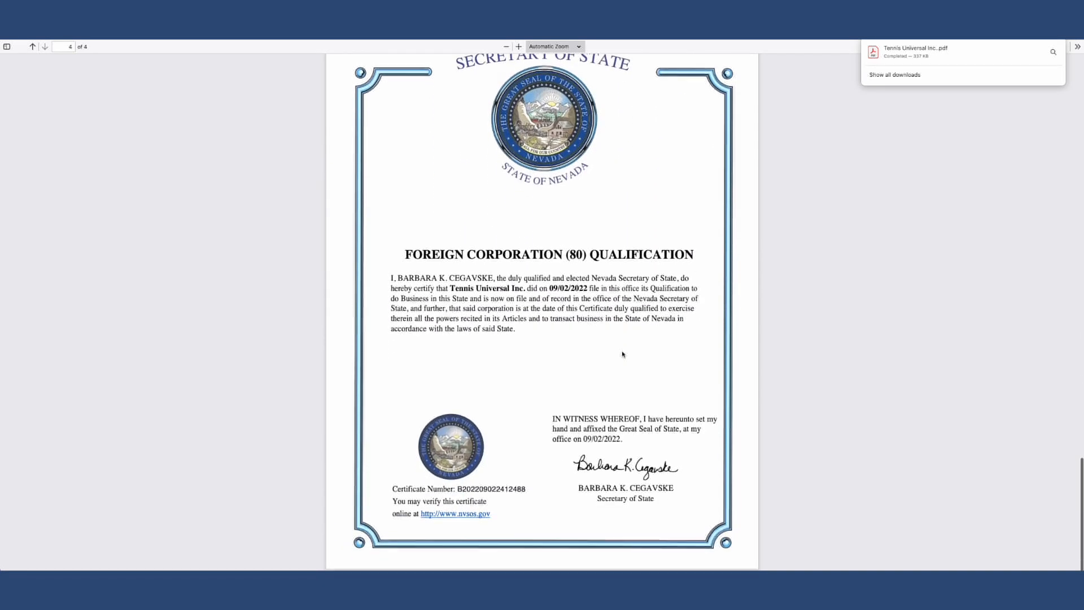